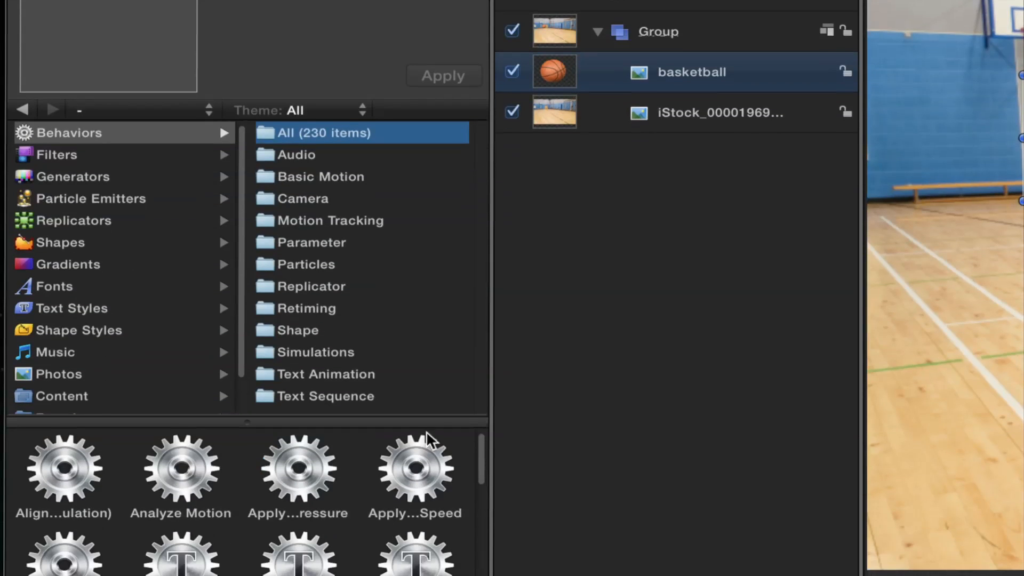
# Step: Apply the Gravity simulation behavior to the basketball and play back the result
pyautogui.click(335, 349)
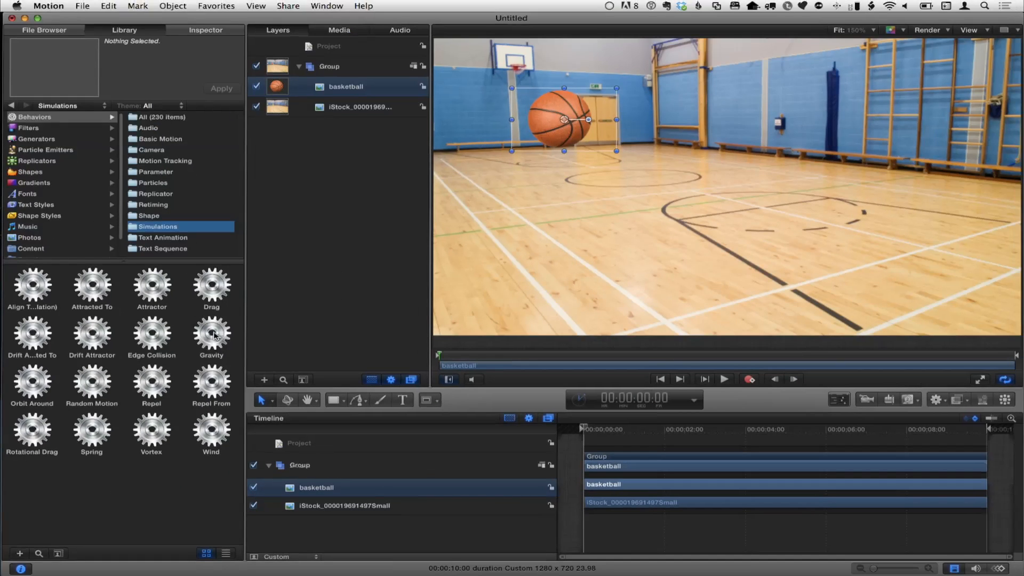
pyautogui.moveTo(605, 79); pyautogui.dragTo(571, 109)
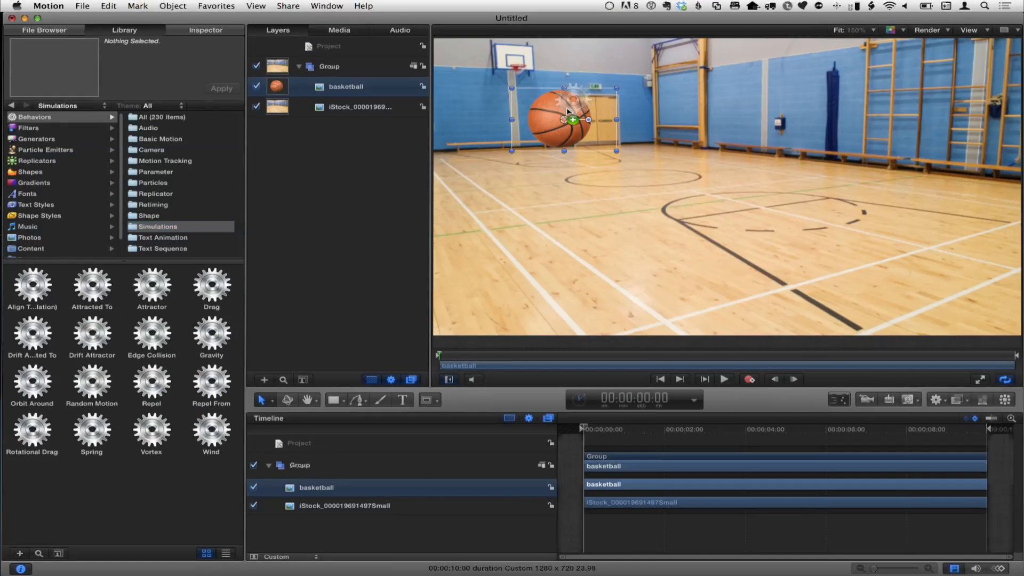
pyautogui.moveTo(563, 117); pyautogui.dragTo(563, 117)
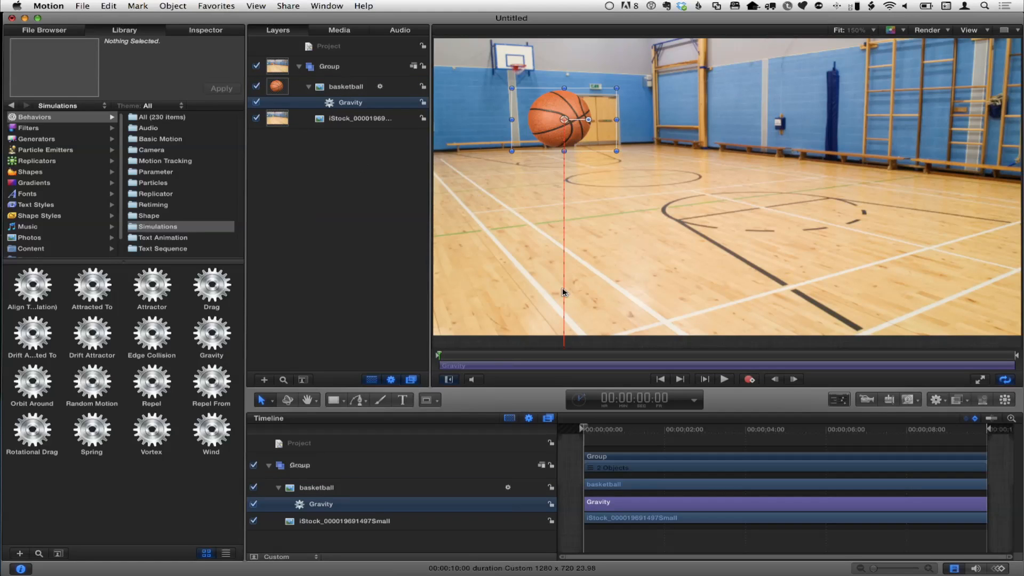
pyautogui.click(724, 380)
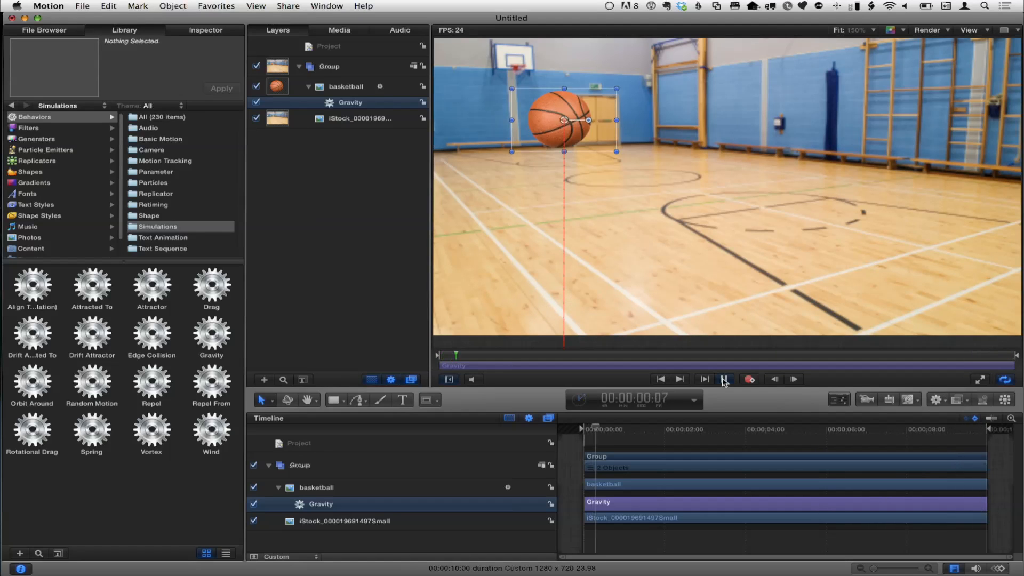
pyautogui.click(723, 380)
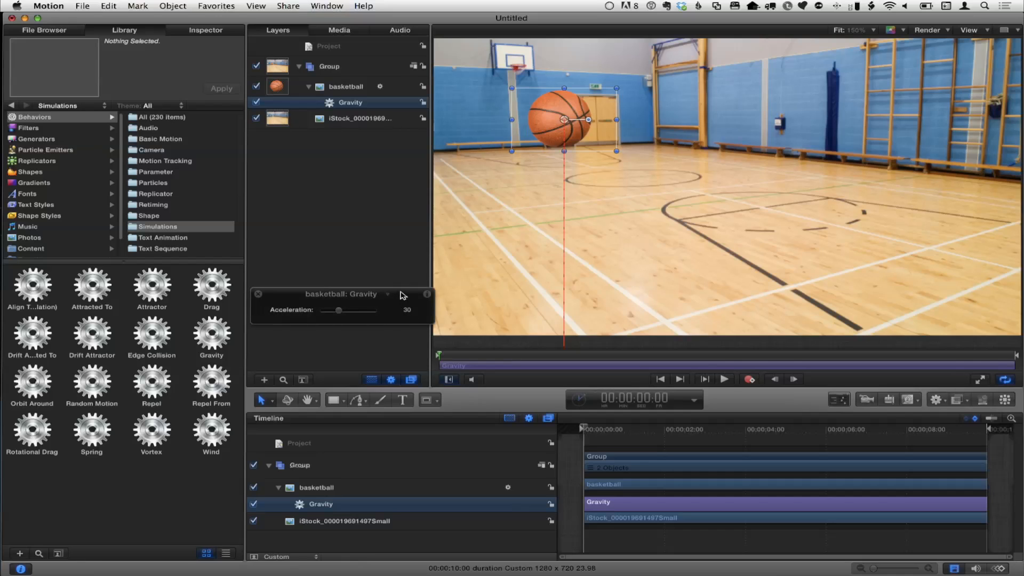
# Step: Show the Gravity behavior's HUD, set Acceleration to 100 and play back the fall
pyautogui.moveTo(403, 295); pyautogui.dragTo(449, 201)
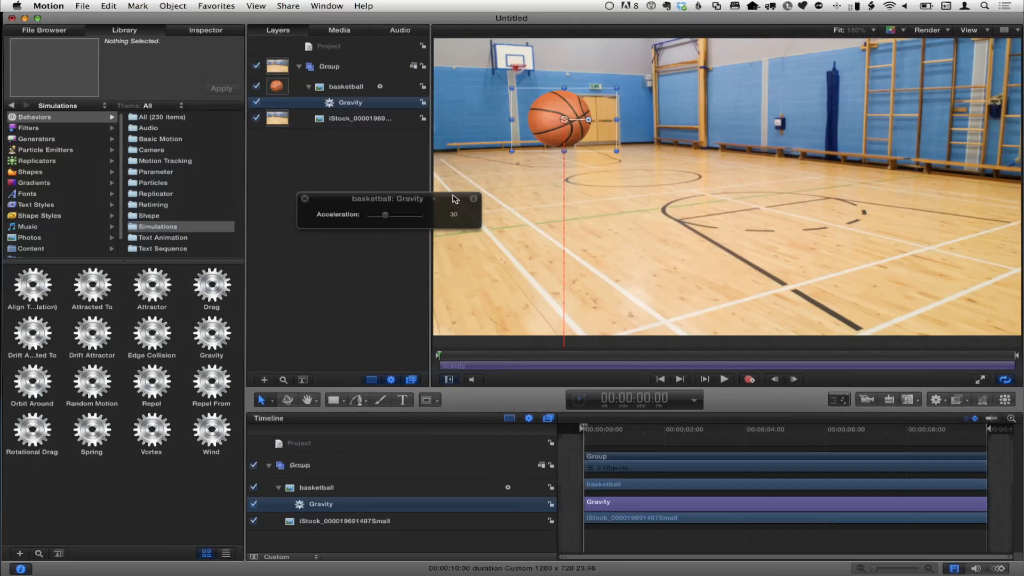
pyautogui.moveTo(454, 199); pyautogui.dragTo(414, 211)
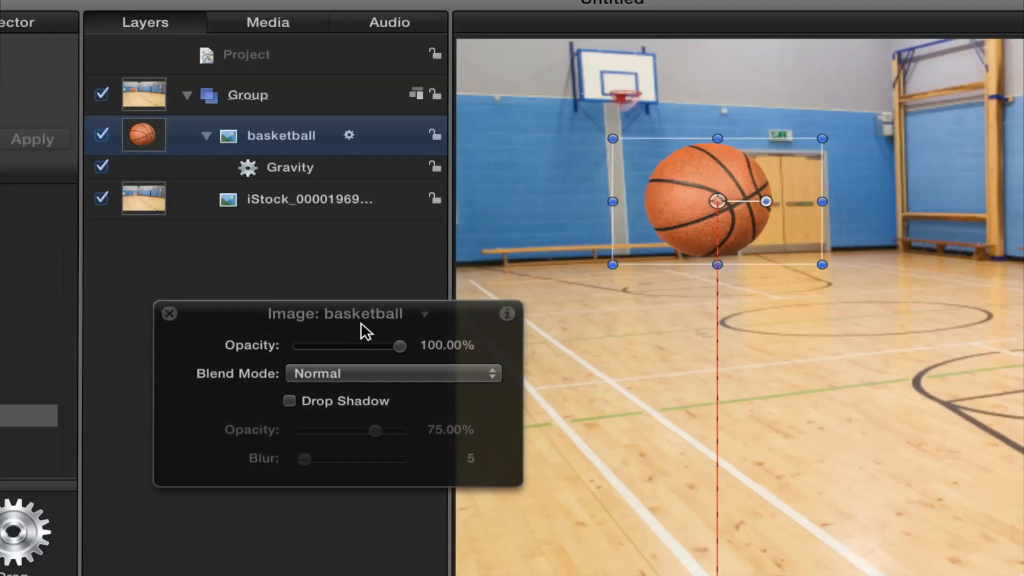
pyautogui.press('Down')
pyautogui.press('Up')
pyautogui.press('Down')
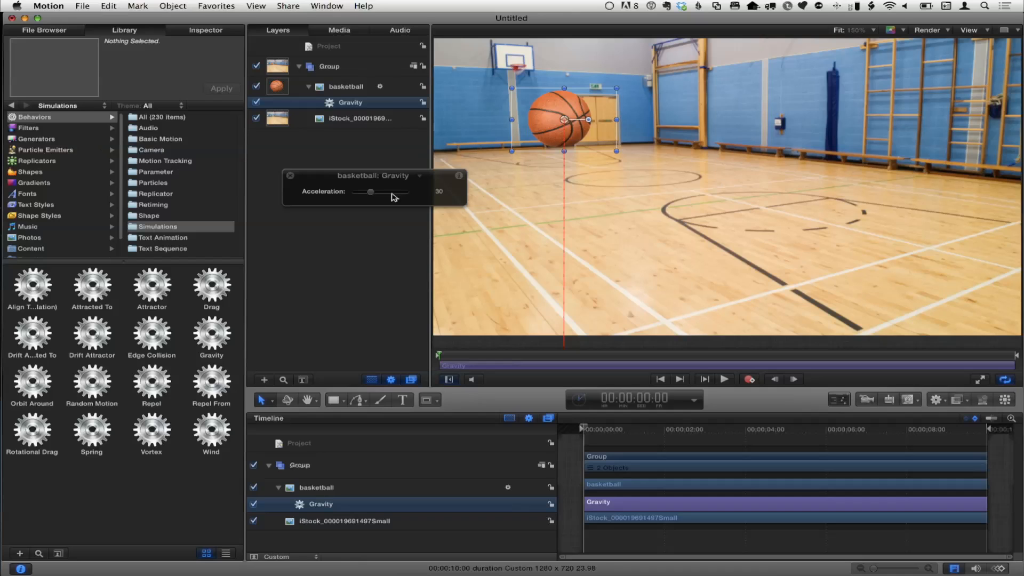
pyautogui.moveTo(369, 192); pyautogui.dragTo(497, 199)
pyautogui.press('space')
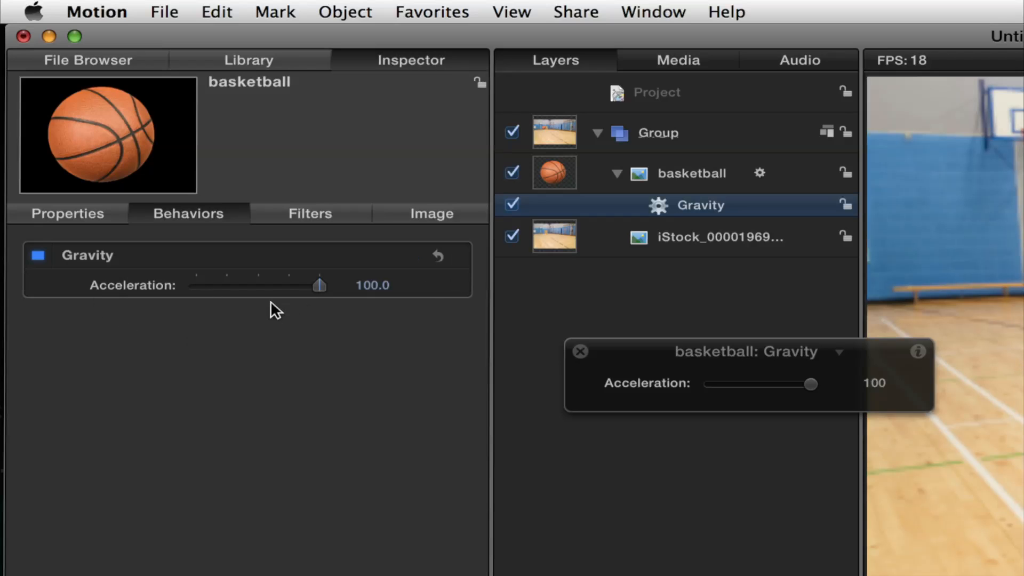
# Step: Raise the Gravity acceleration to 1780 in the behavior settings and end the play range at 00:00:01:23
pyautogui.moveTo(300, 286); pyautogui.dragTo(148, 283)
pyautogui.moveTo(358, 292); pyautogui.dragTo(419, 286)
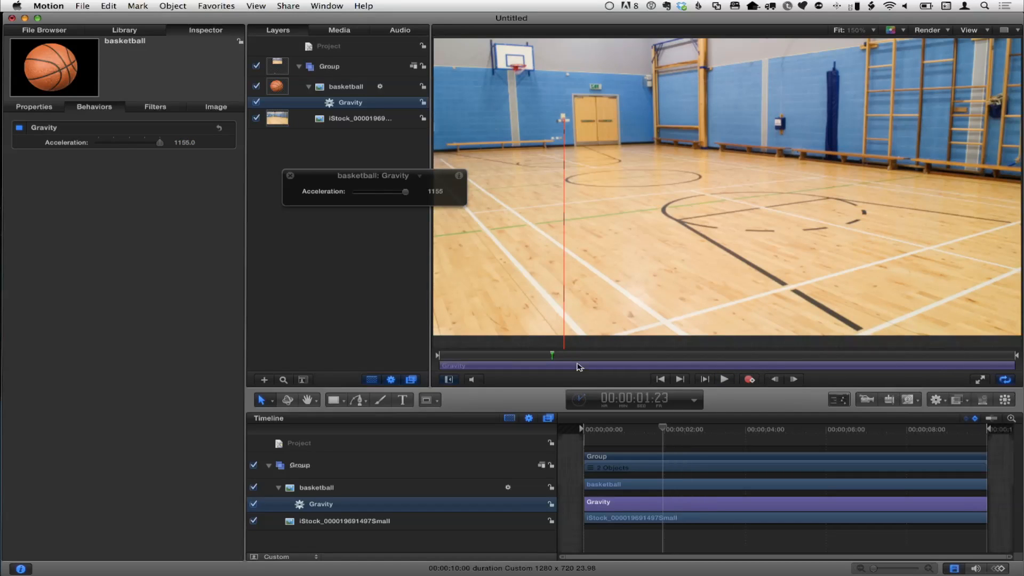
pyautogui.press('alt+super+o')
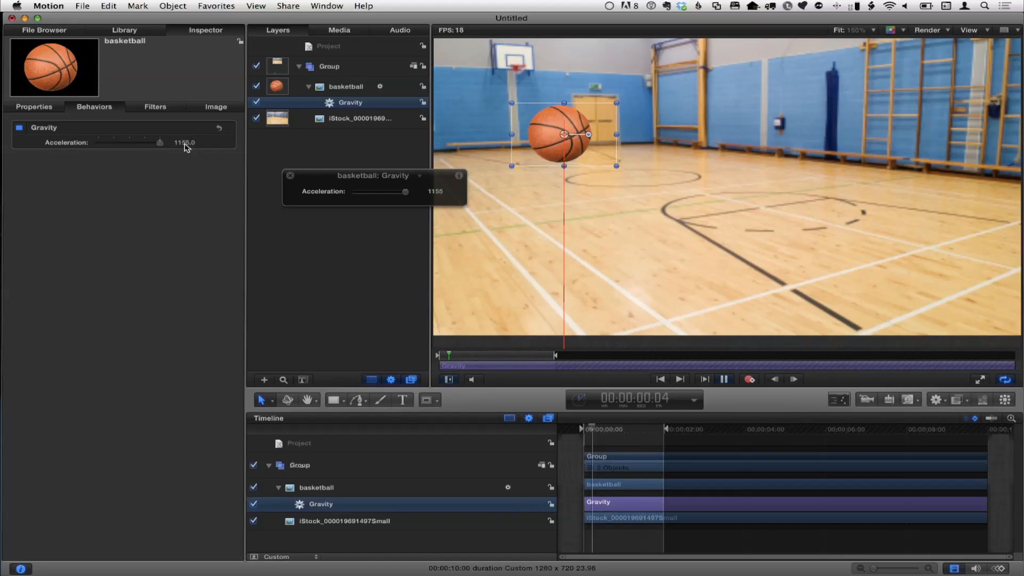
pyautogui.moveTo(185, 146); pyautogui.dragTo(184, 146)
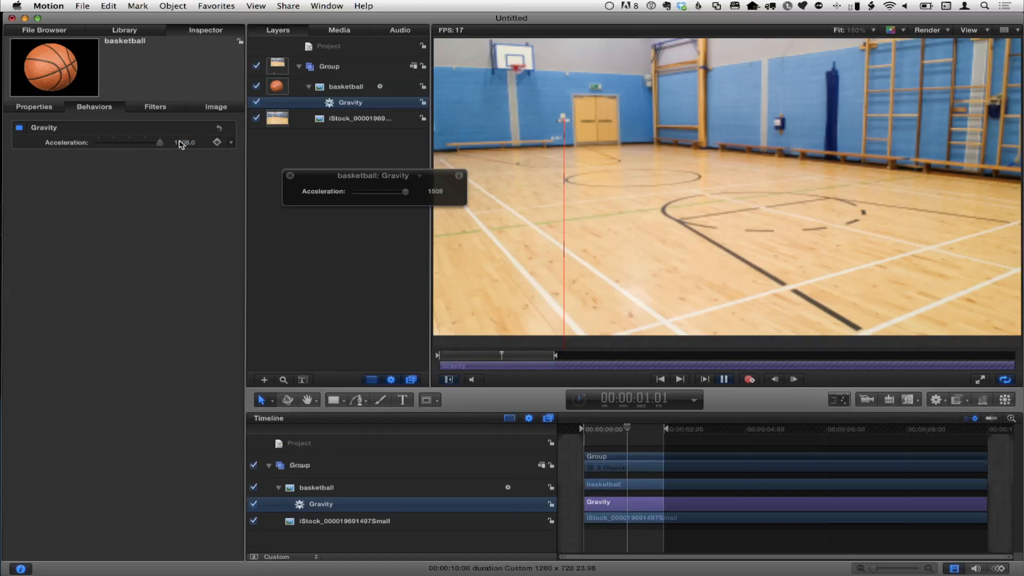
pyautogui.moveTo(185, 142); pyautogui.dragTo(160, 144)
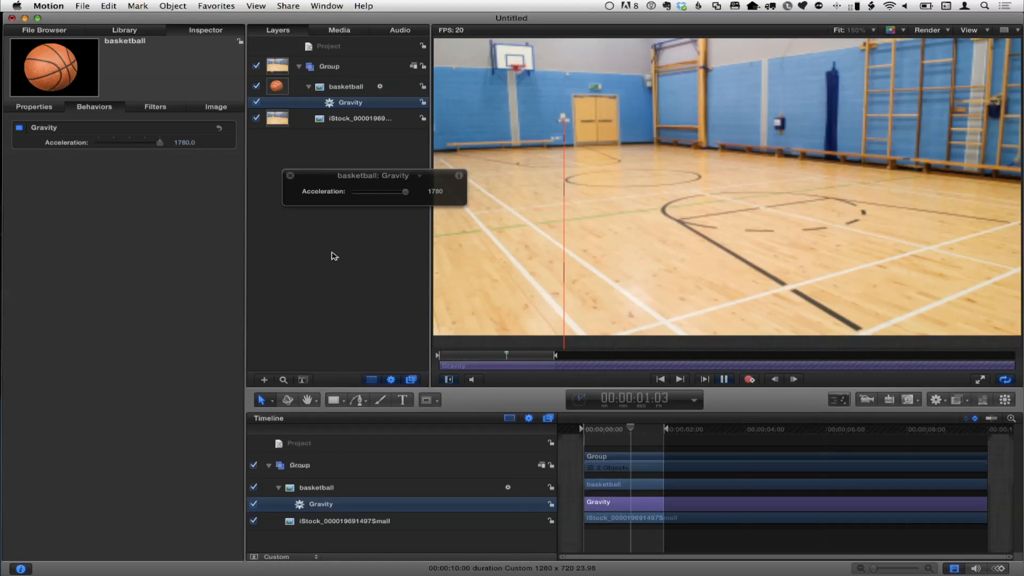
# Step: Add the Edge Collision simulation behavior to the basketball layer
pyautogui.click(125, 29)
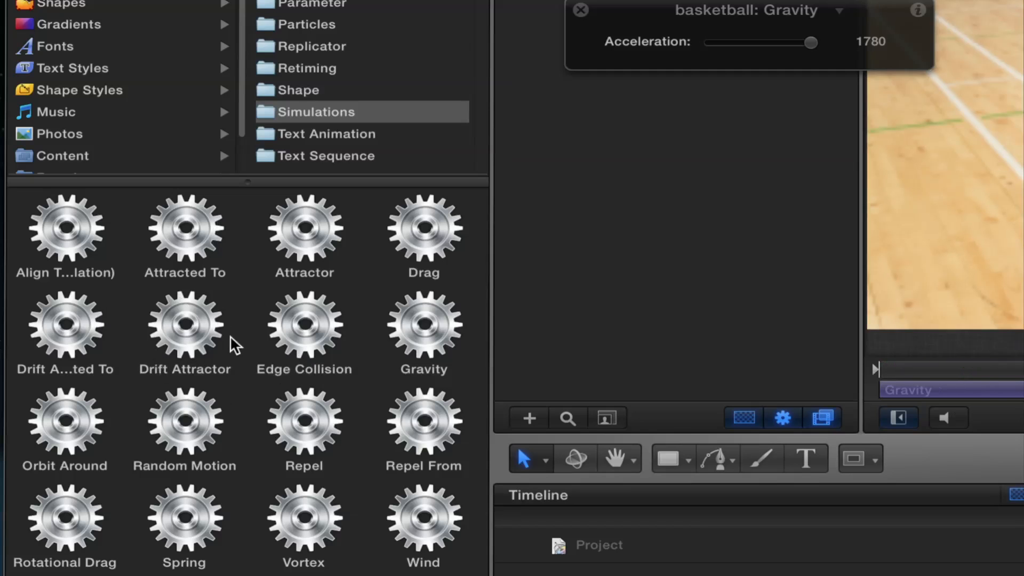
pyautogui.click(319, 339)
pyautogui.moveTo(137, 137)
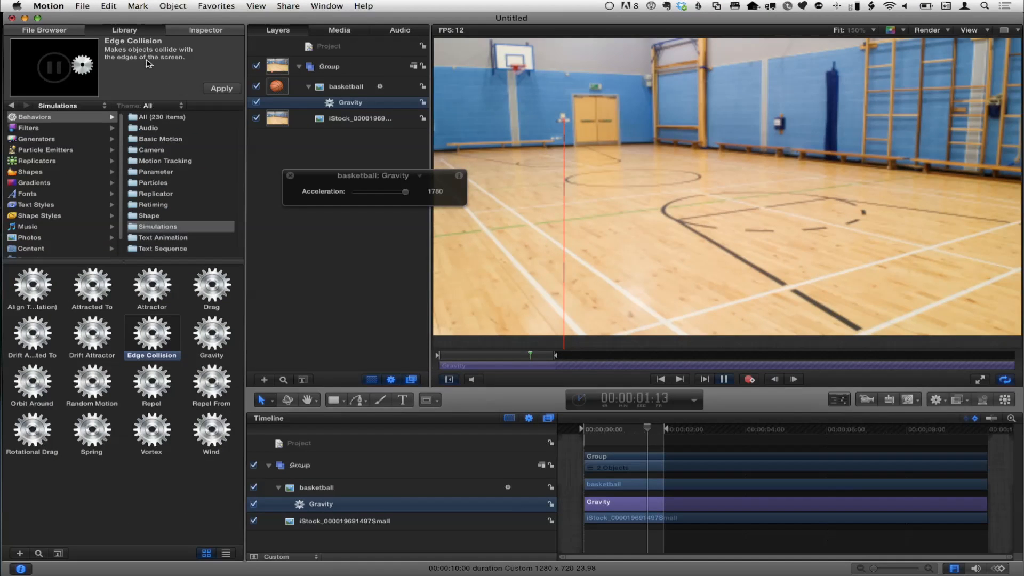
pyautogui.moveTo(152, 336); pyautogui.dragTo(350, 86)
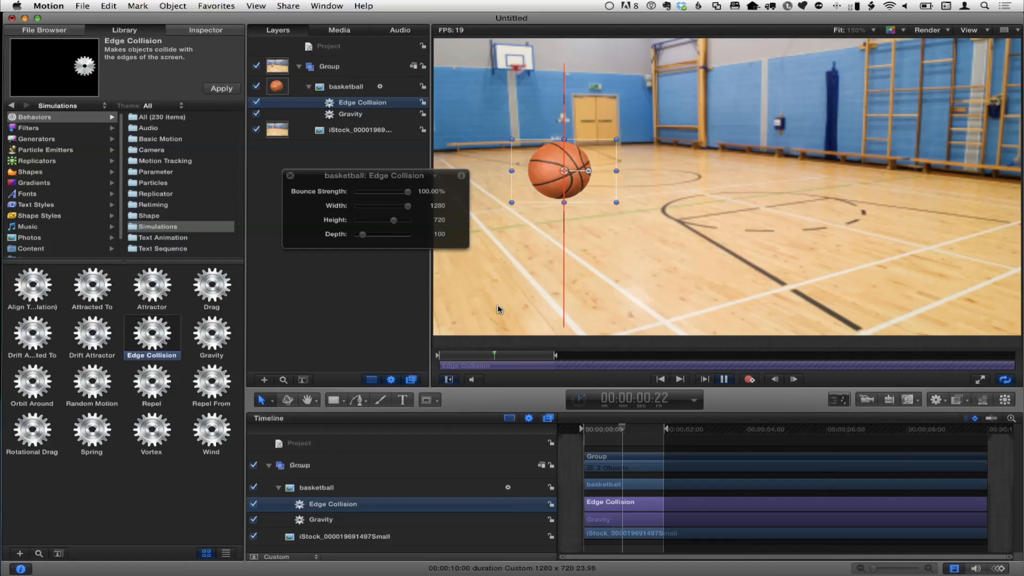
# Step: Reset the play range to the whole project and move the Edge Collision HUD away from the layer list
pyautogui.press('w')
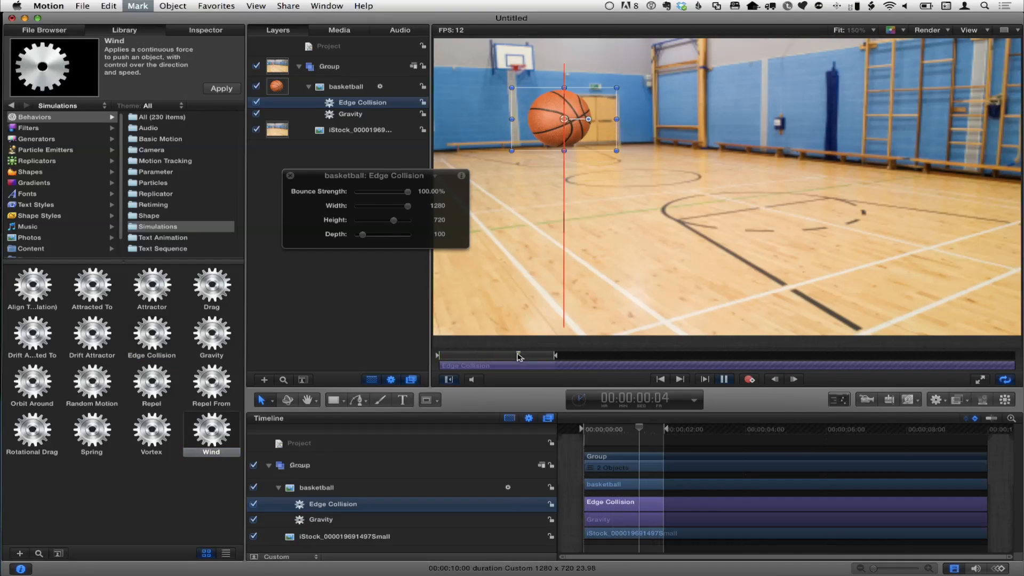
pyautogui.hotkey('alt', 'x')
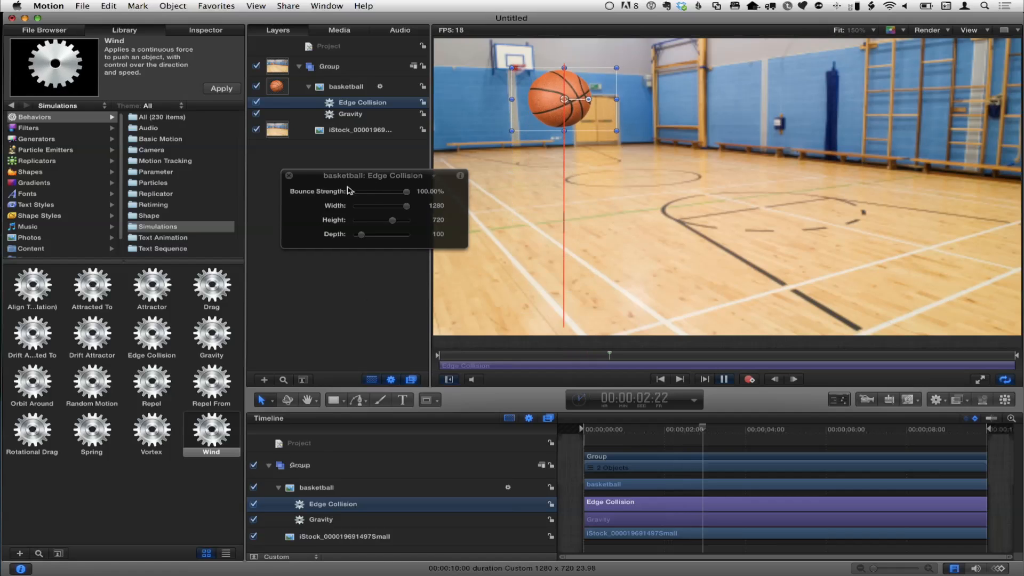
pyautogui.moveTo(374, 176); pyautogui.dragTo(213, 212)
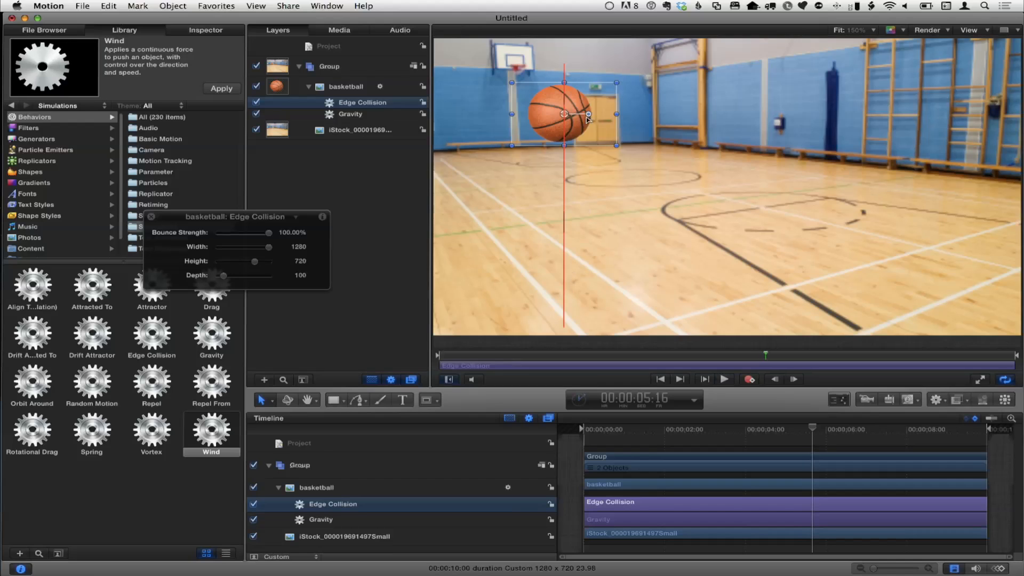
# Step: Go through the first bounce frame by frame to examine where the basketball's bounding box turns back near the floor
pyautogui.moveTo(468, 354); pyautogui.dragTo(485, 354)
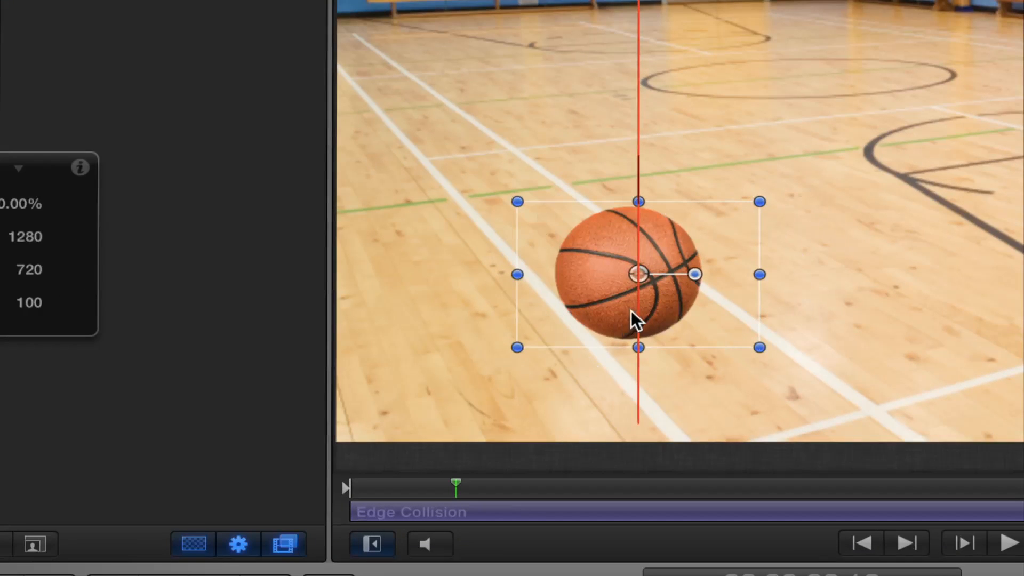
pyautogui.moveTo(451, 494)
pyautogui.mouseDown()
pyautogui.moveTo(472, 484)
pyautogui.moveTo(435, 483)
pyautogui.mouseUp()
pyautogui.press('Right')
pyautogui.press('Right')
pyautogui.press('Right')
pyautogui.press('Left')
pyautogui.press('Left')
pyautogui.press('Left')
pyautogui.press('Right')
pyautogui.press('Right')
pyautogui.press('Right')
pyautogui.press('Right')
pyautogui.press('Right')
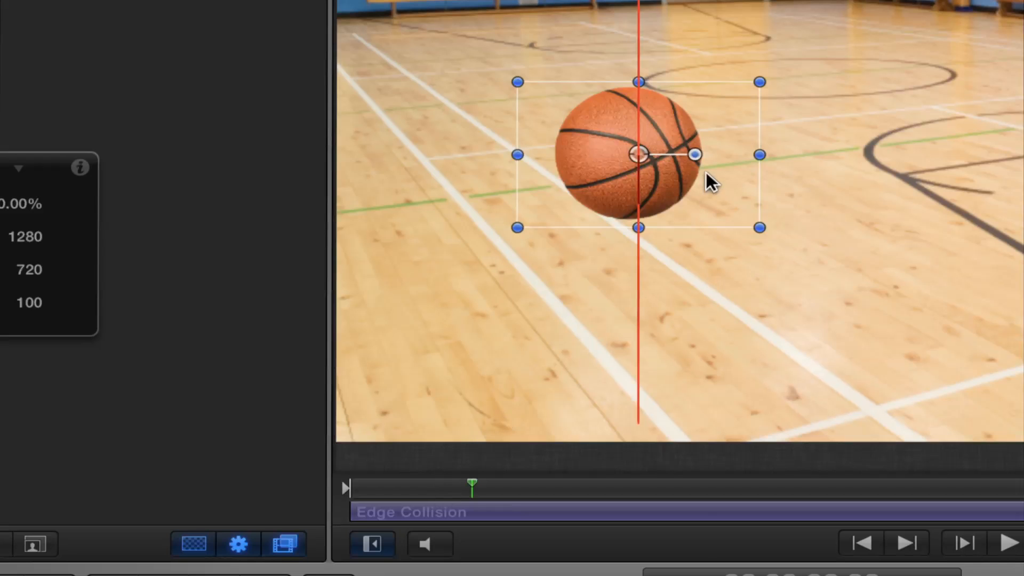
# Step: Try rotating the basketball and step through the frames to check how its tilted bounding box affects the bounce
pyautogui.moveTo(696, 155); pyautogui.dragTo(713, 185)
pyautogui.press('Right')
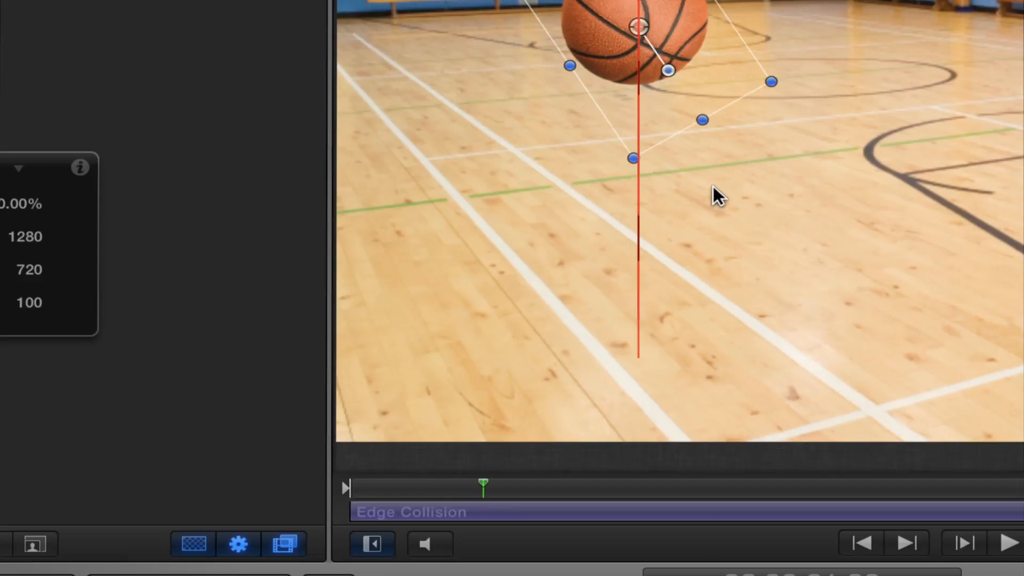
pyautogui.press('Left')
pyautogui.press('Left')
pyautogui.press('Left')
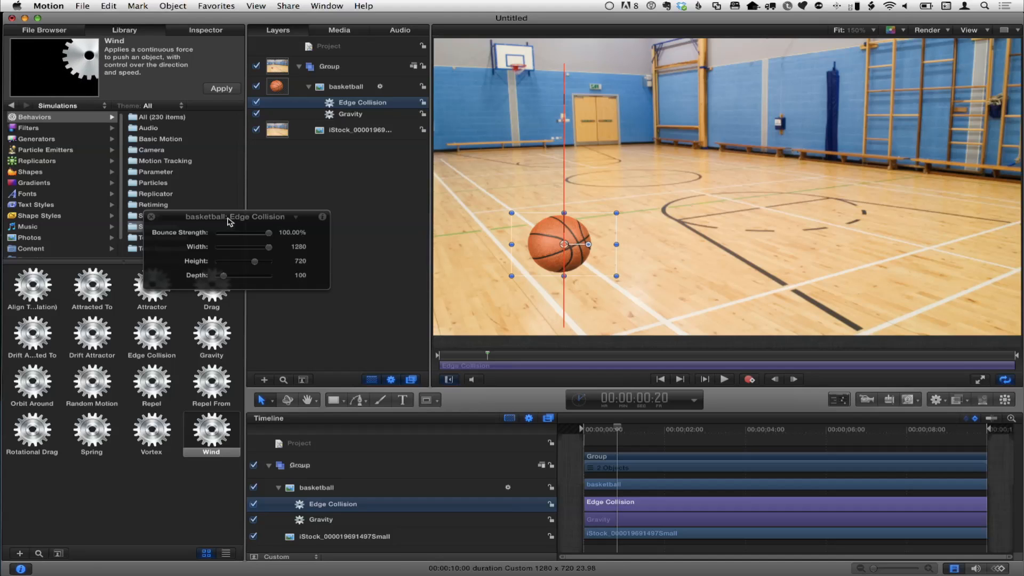
# Step: Move the Edge Collision HUD beside the canvas and set the collision Height to 595
pyautogui.moveTo(229, 222); pyautogui.dragTo(367, 177)
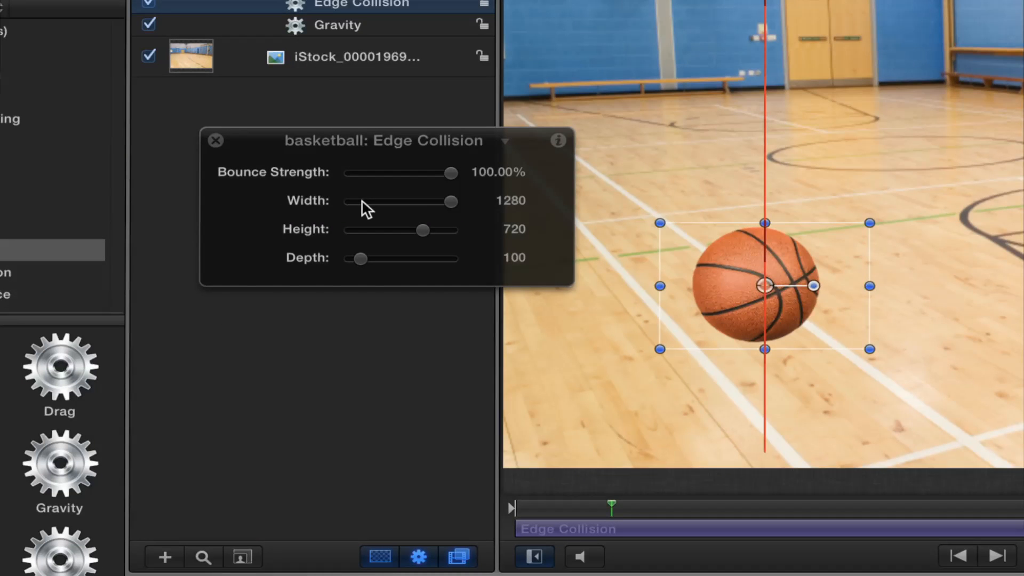
pyautogui.moveTo(423, 229); pyautogui.dragTo(412, 232)
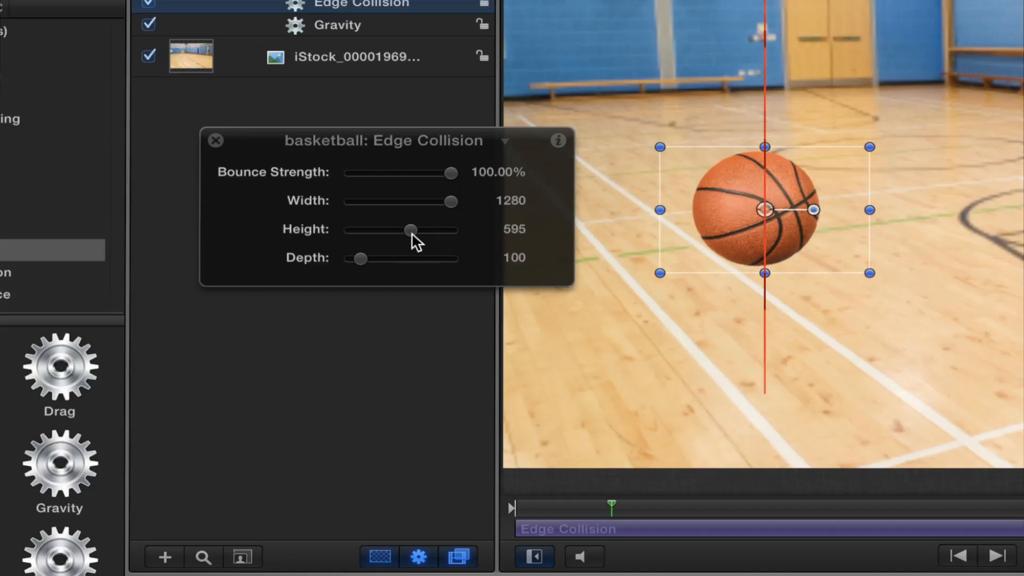
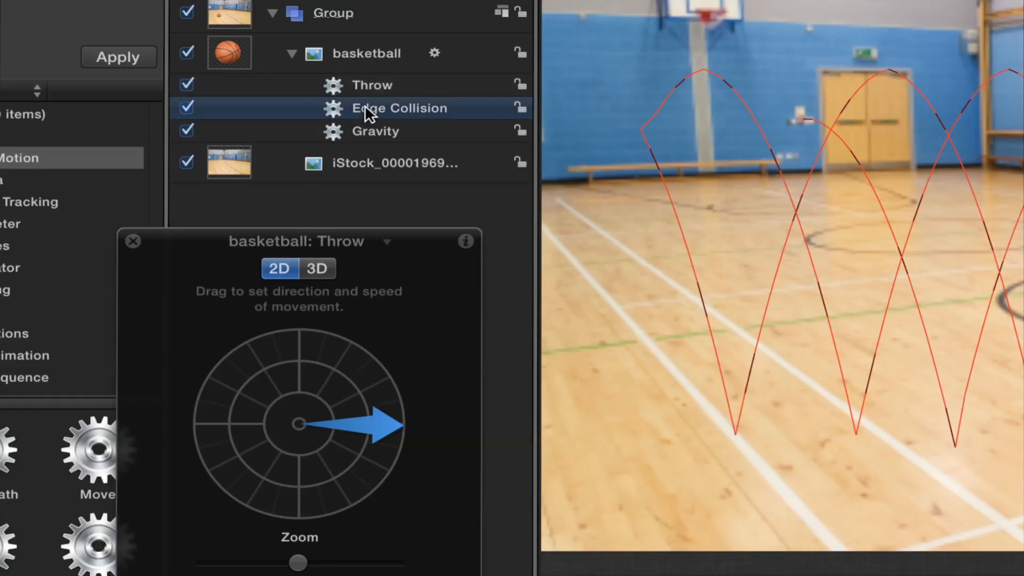
# Step: Review the settings of the basketball's Gravity, Throw and Edge Collision behaviors one after another
pyautogui.click(366, 131)
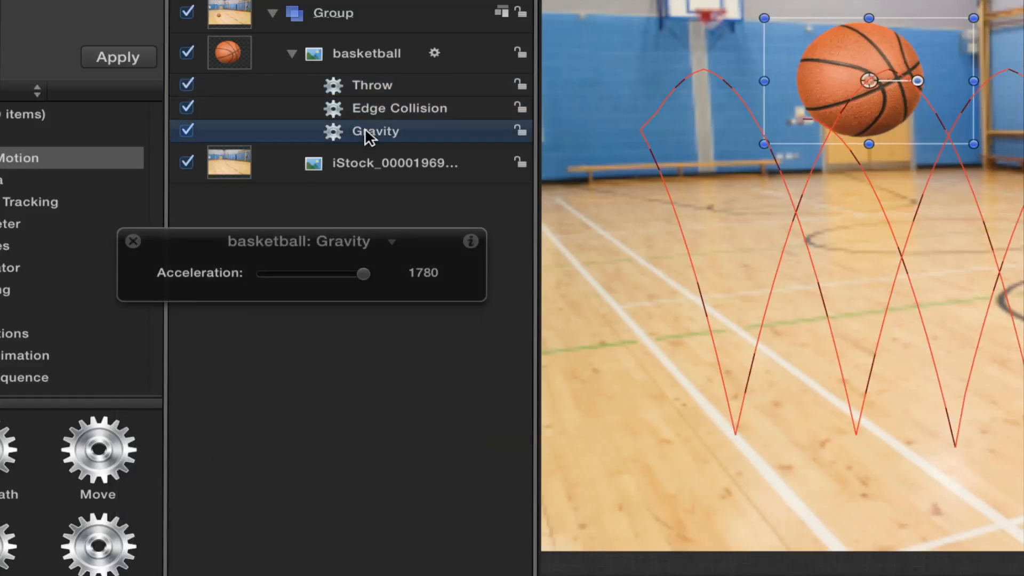
pyautogui.press('d')
pyautogui.press('d')
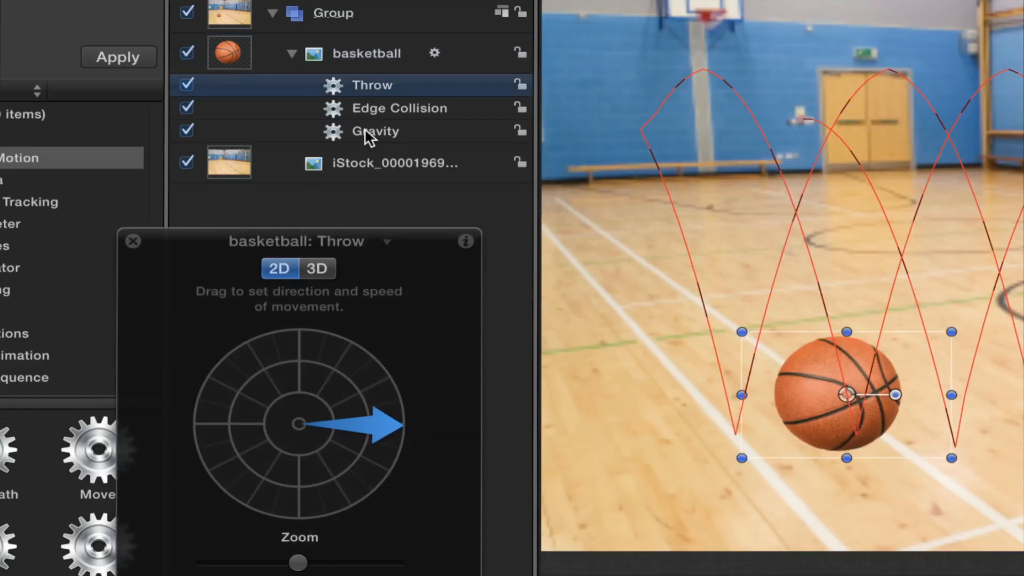
pyautogui.press('d')
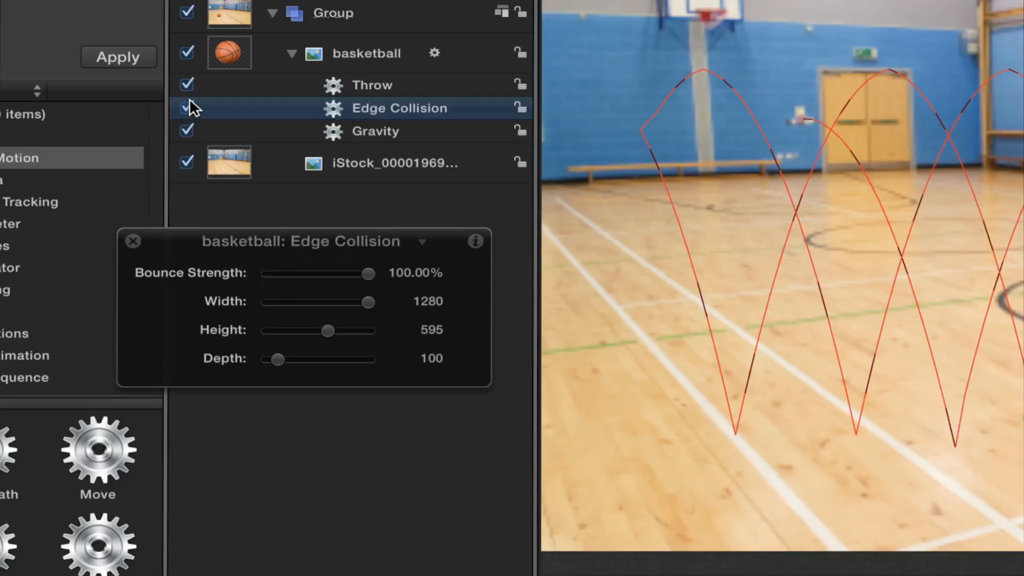
# Step: Test an Edge Collision Bounce Strength of 92.27% with the Throw behavior temporarily disabled, and move the HUD aside
pyautogui.click(187, 85)
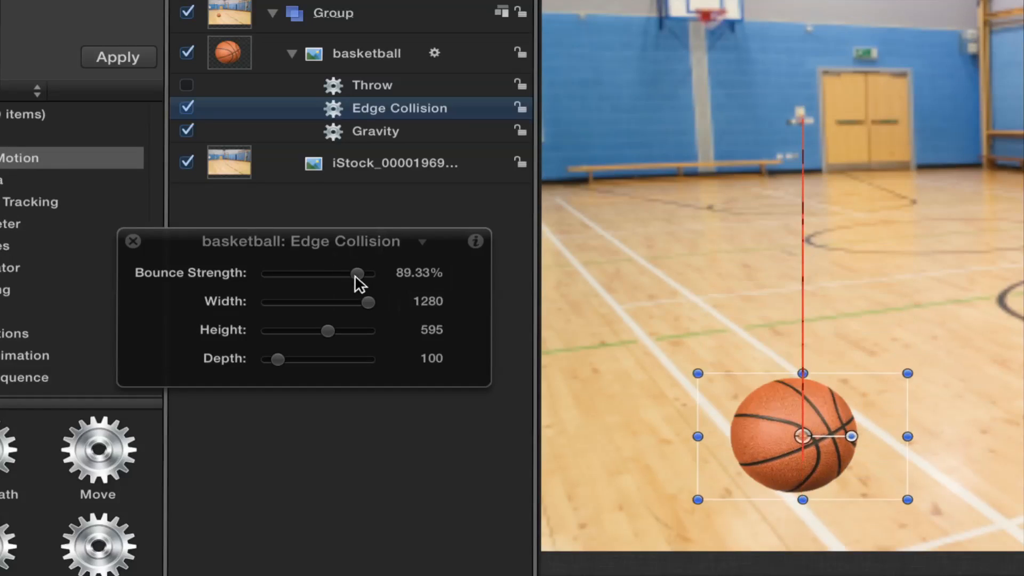
pyautogui.moveTo(355, 274); pyautogui.dragTo(359, 274)
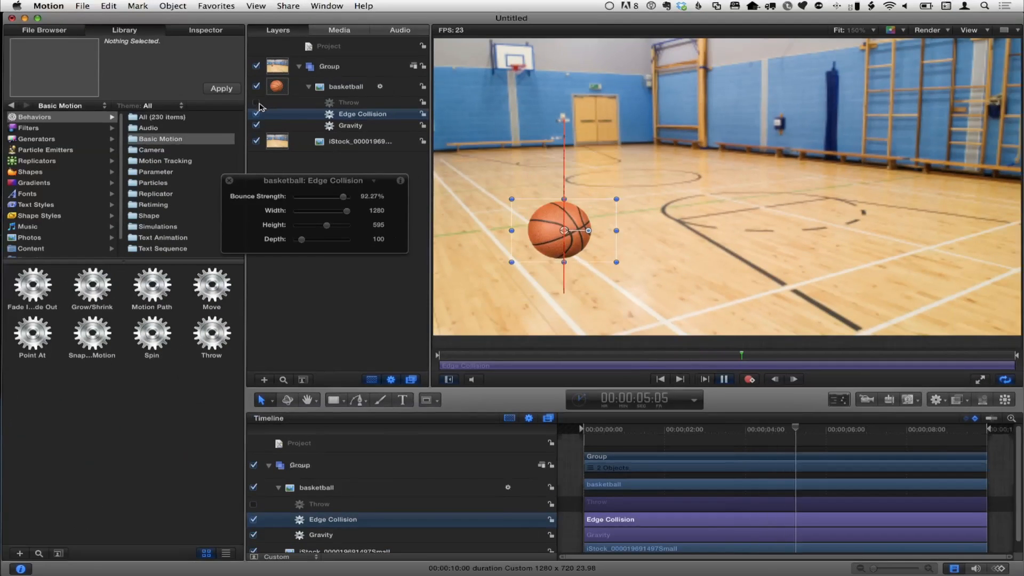
pyautogui.click(238, 97)
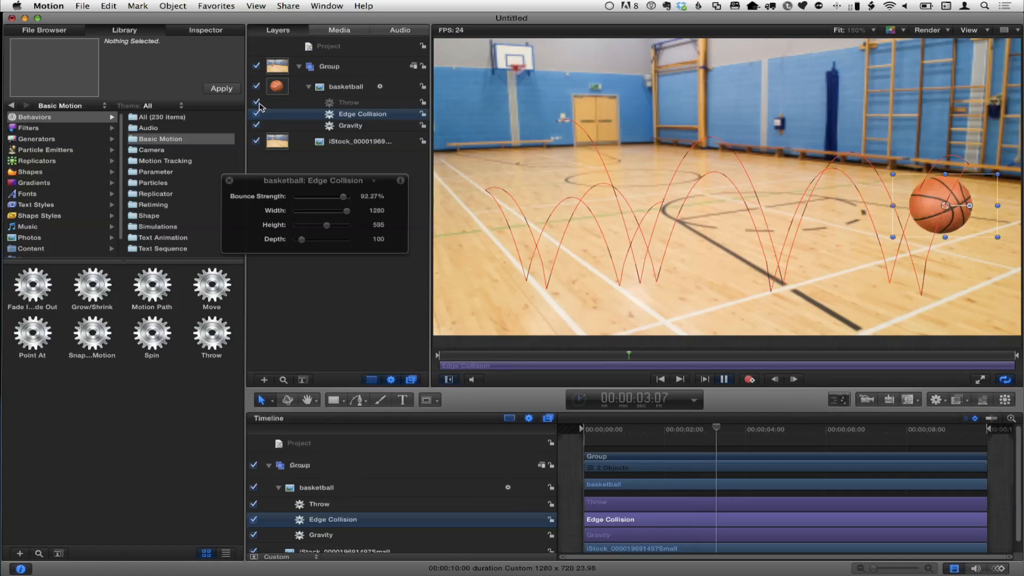
pyautogui.moveTo(268, 182); pyautogui.dragTo(319, 202)
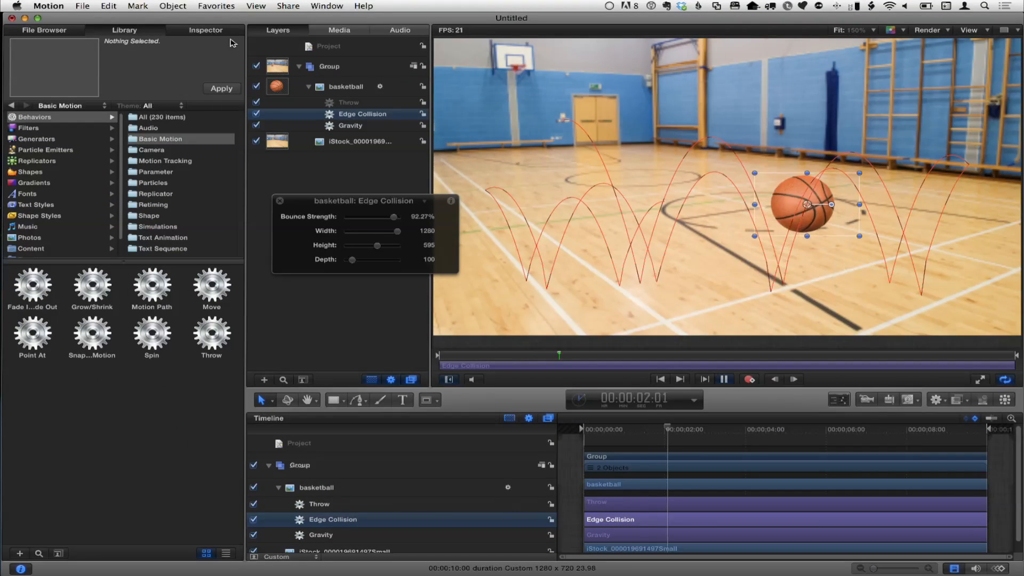
# Step: Try a different Acceleration for the Gravity behavior and undo the change
pyautogui.click(356, 126)
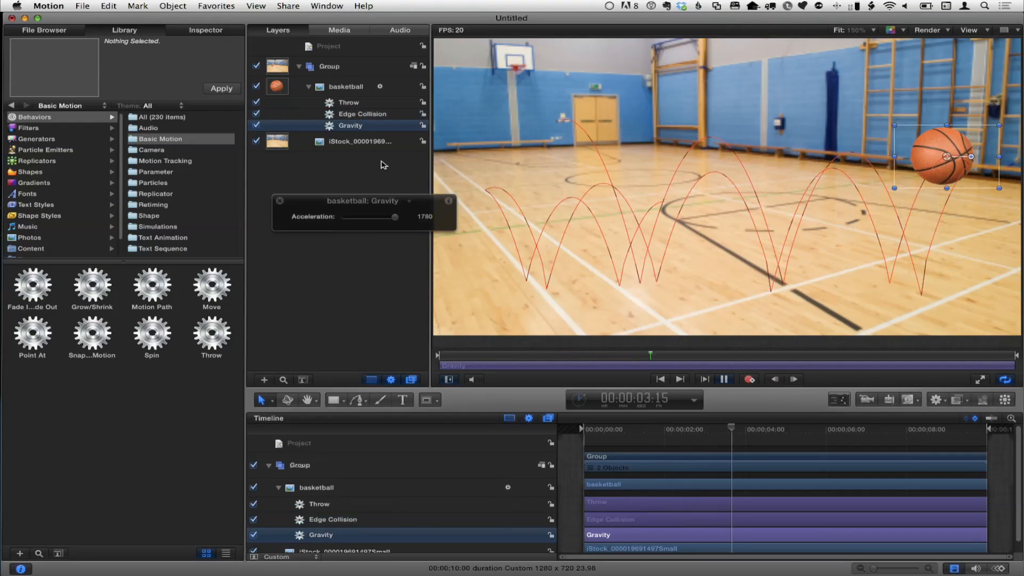
pyautogui.moveTo(396, 217); pyautogui.dragTo(396, 217)
pyautogui.press('super+z')
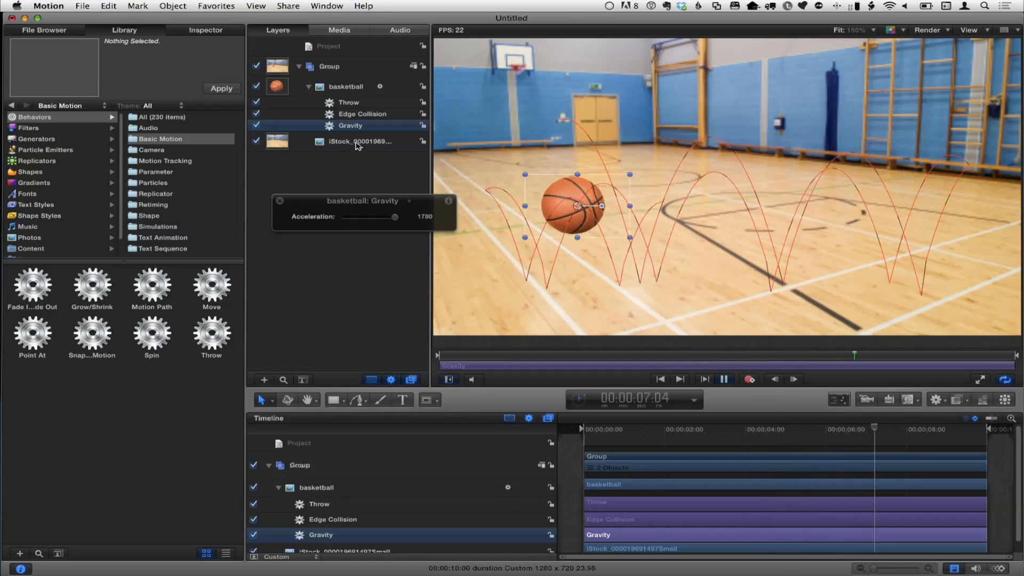
# Step: Set the Edge Collision Bounce Strength to 87.11% and keep only the Bottom Face as an active edge
pyautogui.click(361, 114)
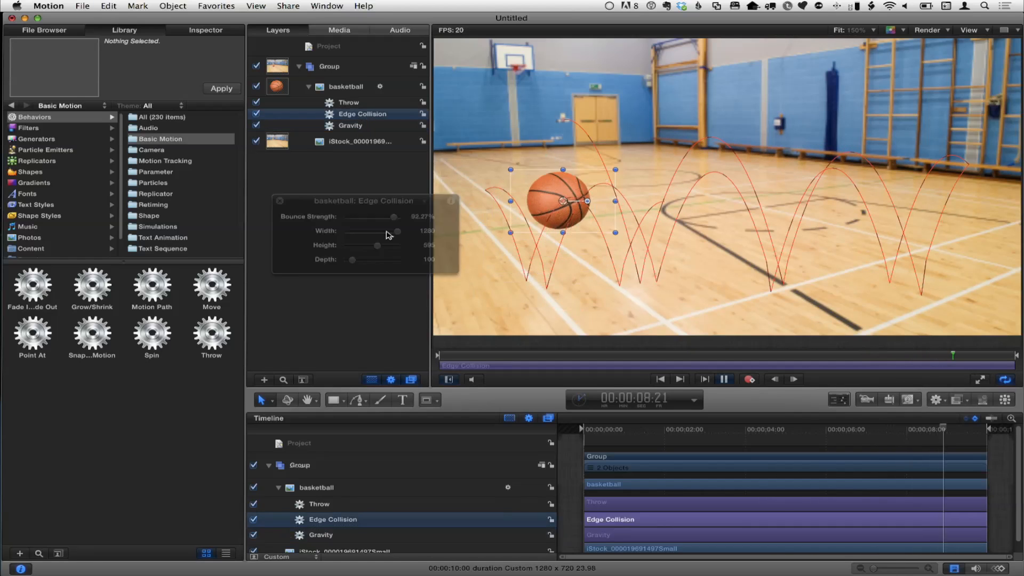
pyautogui.moveTo(397, 217); pyautogui.dragTo(395, 220)
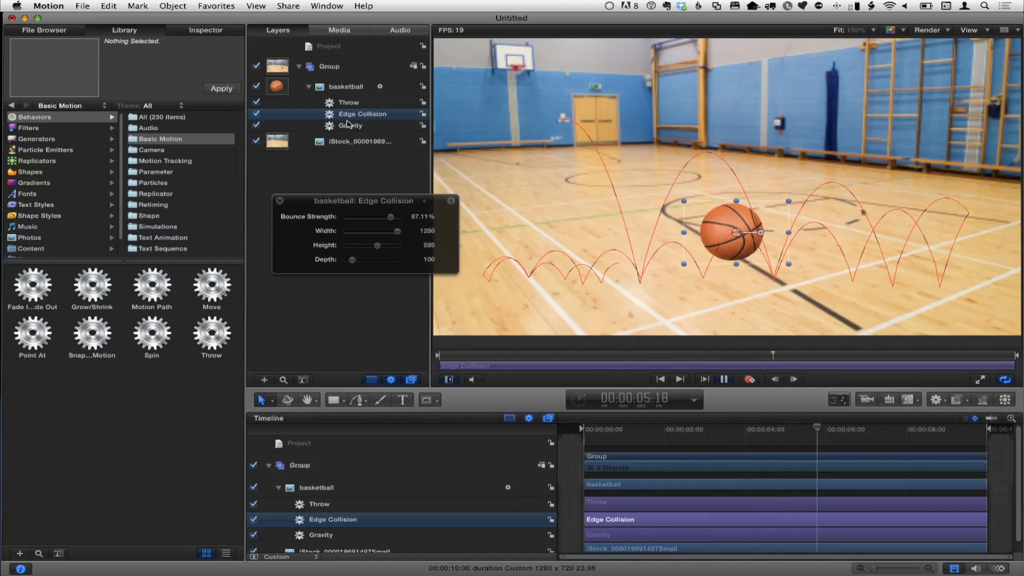
pyautogui.click(208, 31)
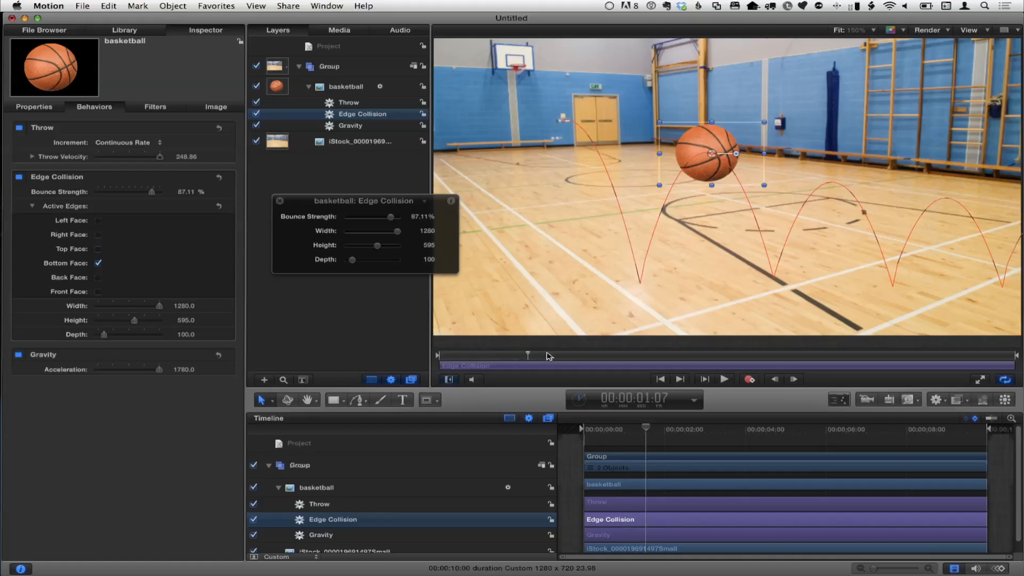
# Step: Find the end of the ball's visible fall and set the play range to end at 00:00:01:17
pyautogui.click(460, 356)
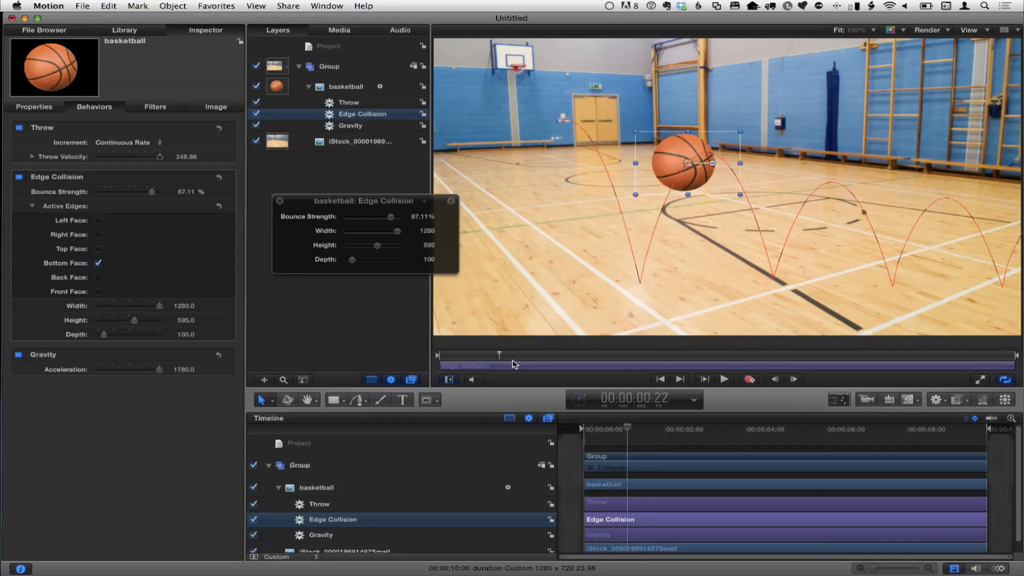
pyautogui.moveTo(529, 365); pyautogui.dragTo(452, 361)
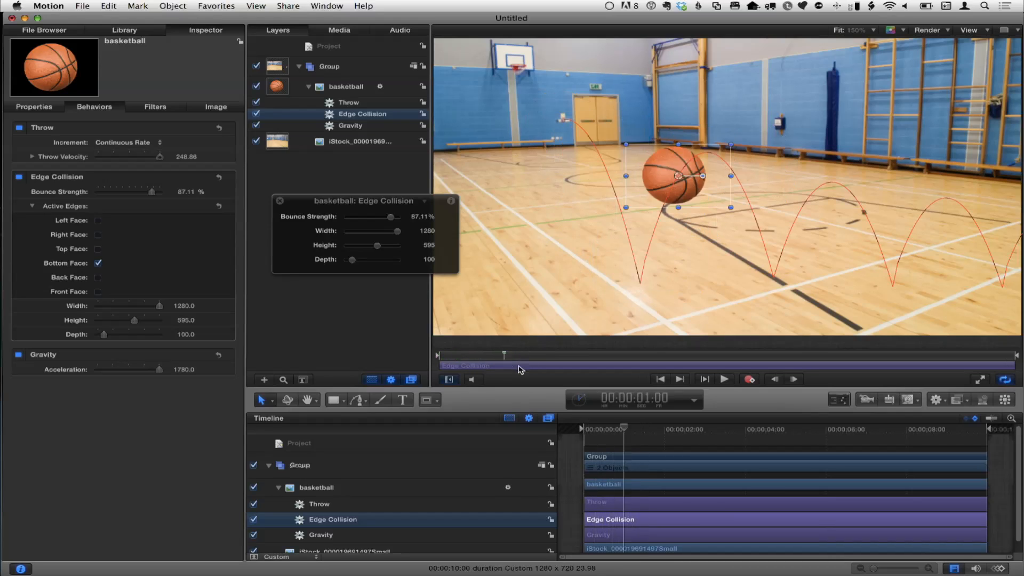
pyautogui.moveTo(532, 362); pyautogui.dragTo(539, 361)
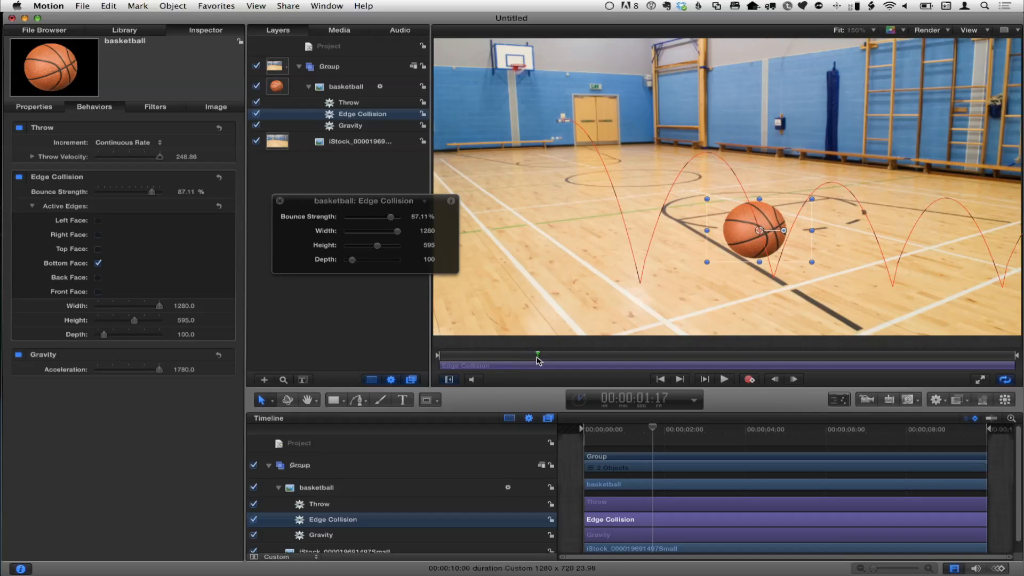
pyautogui.press('alt+super+o')
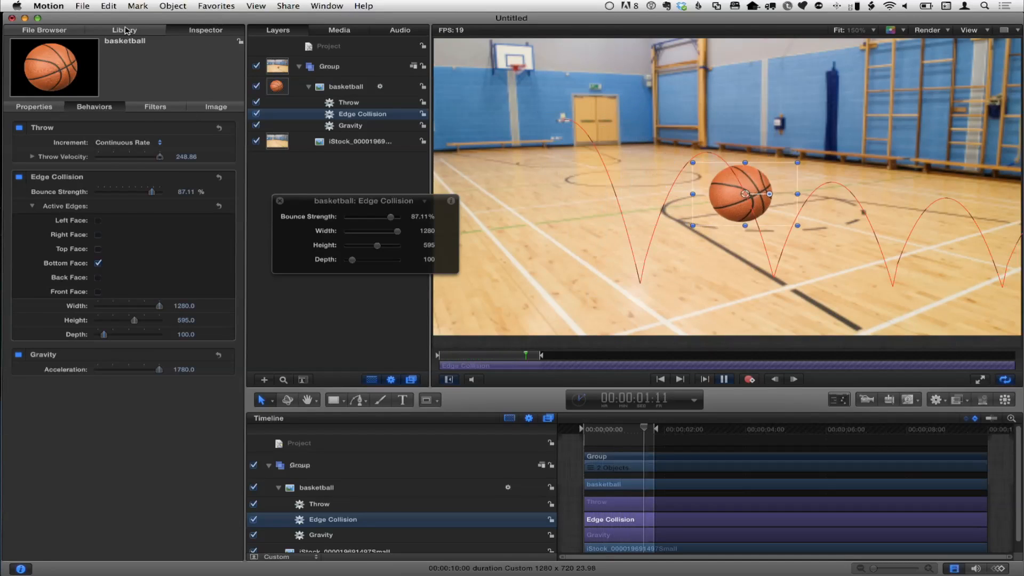
# Step: Add the Spin behavior to the basketball and give it a Spin Rate of -79.8°
pyautogui.click(126, 31)
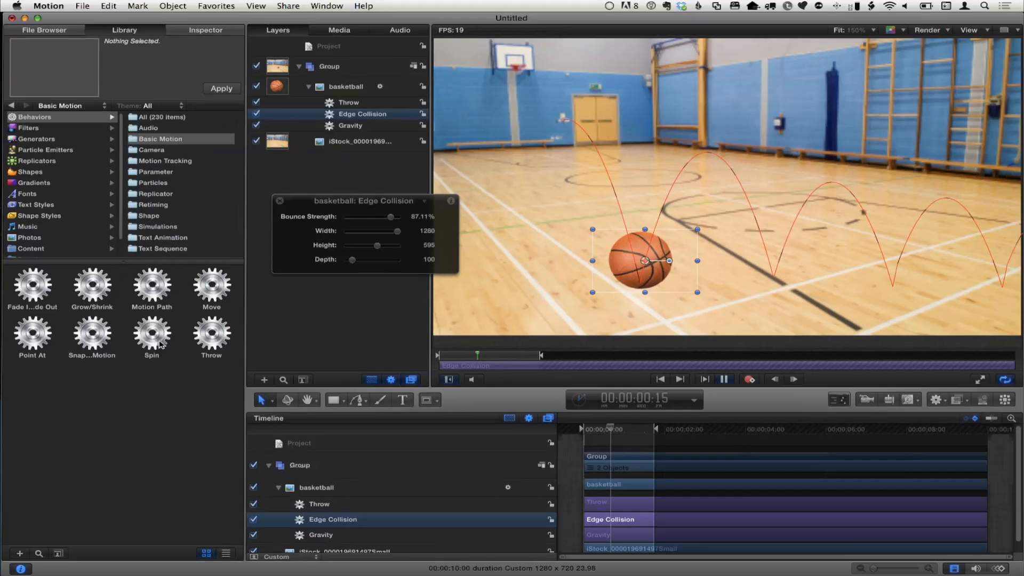
pyautogui.moveTo(152, 344); pyautogui.dragTo(338, 86)
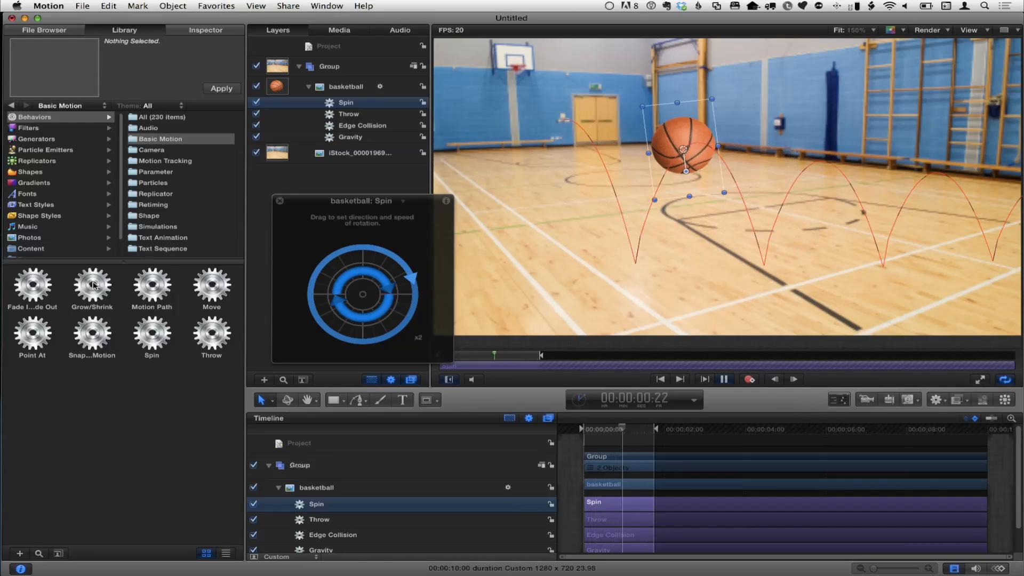
# Step: Add the Grow/Shrink behavior to the basketball and set its Scale To value to 613.99%
pyautogui.moveTo(92, 287); pyautogui.dragTo(344, 89)
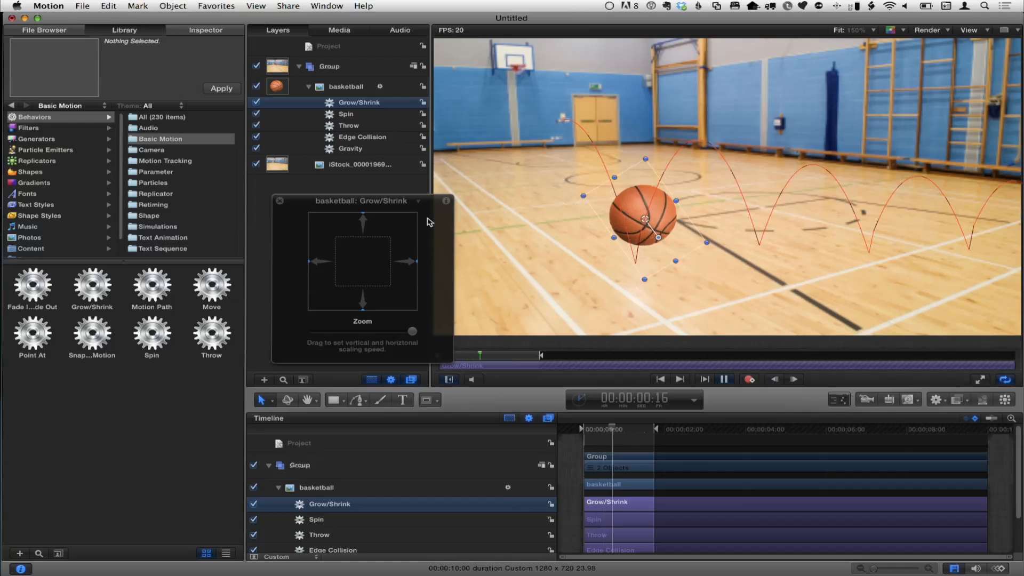
pyautogui.moveTo(422, 213); pyautogui.dragTo(420, 215)
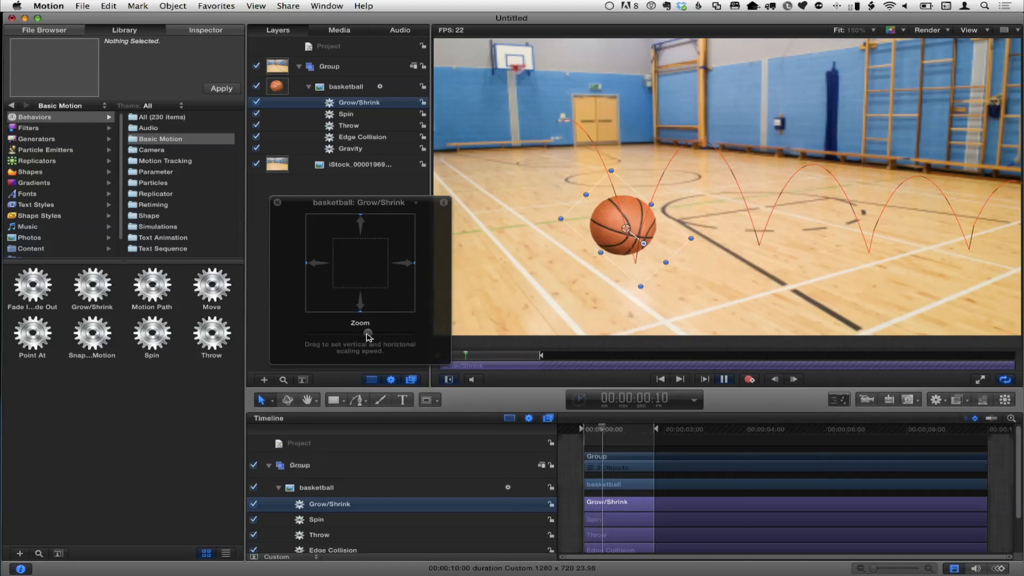
pyautogui.moveTo(419, 220); pyautogui.dragTo(406, 232)
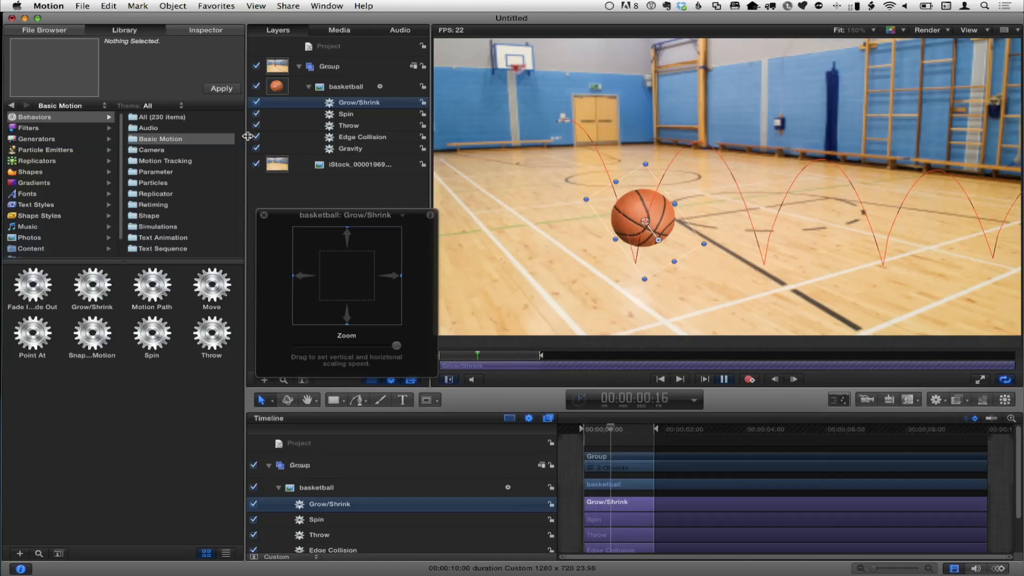
pyautogui.click(202, 33)
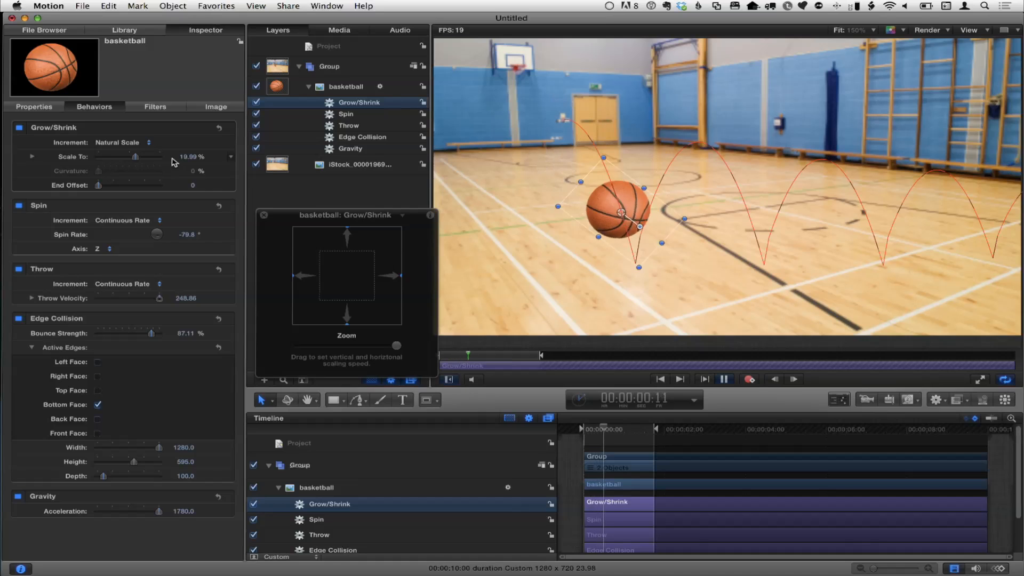
pyautogui.moveTo(185, 161)
pyautogui.mouseDown()
pyautogui.moveTo(224, 161)
pyautogui.moveTo(186, 161)
pyautogui.mouseUp()
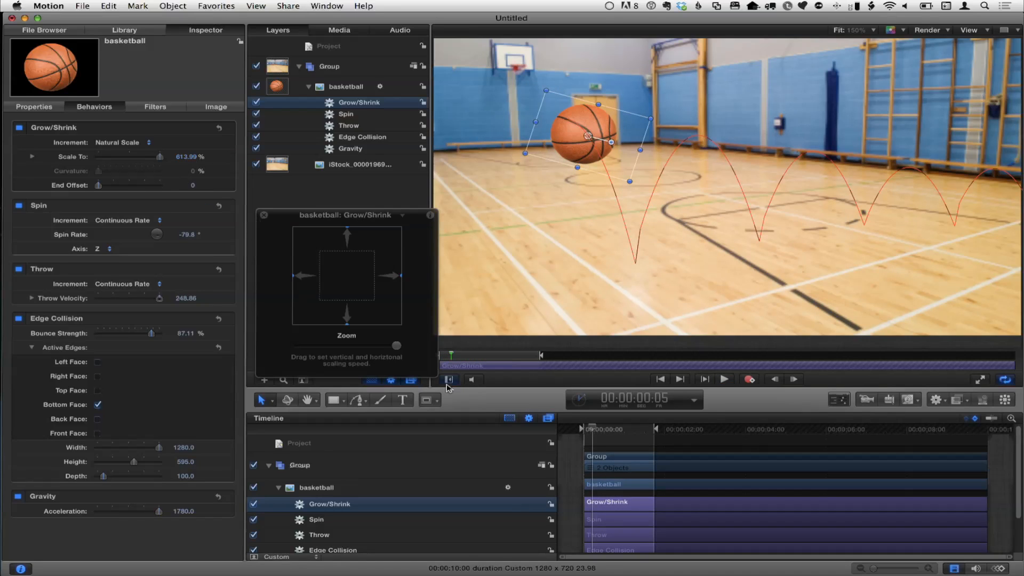
# Step: Trim the Grow/Shrink behavior so that it ends at 00:00:01:17
pyautogui.moveTo(636, 430); pyautogui.dragTo(654, 433)
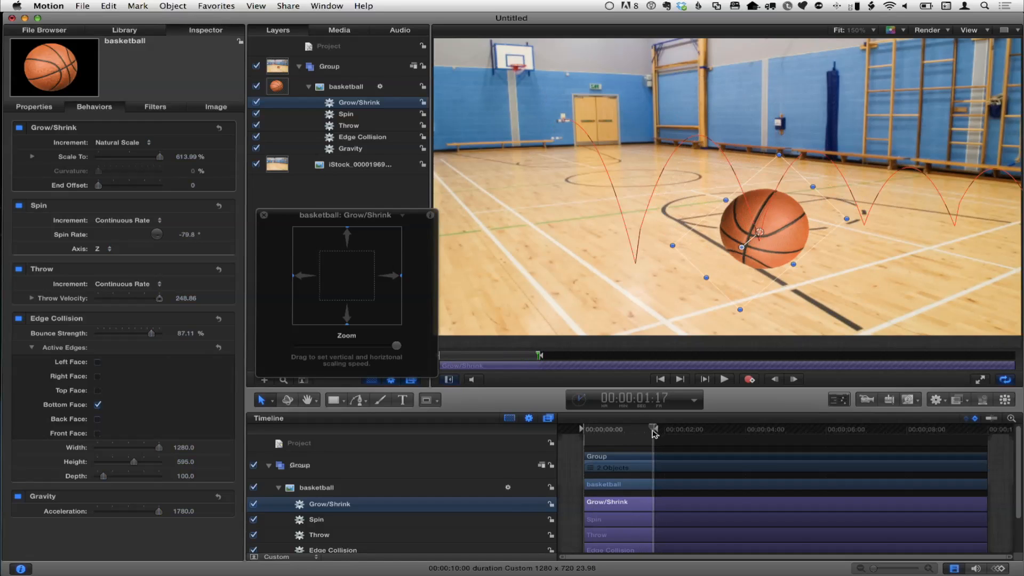
pyautogui.press('o')
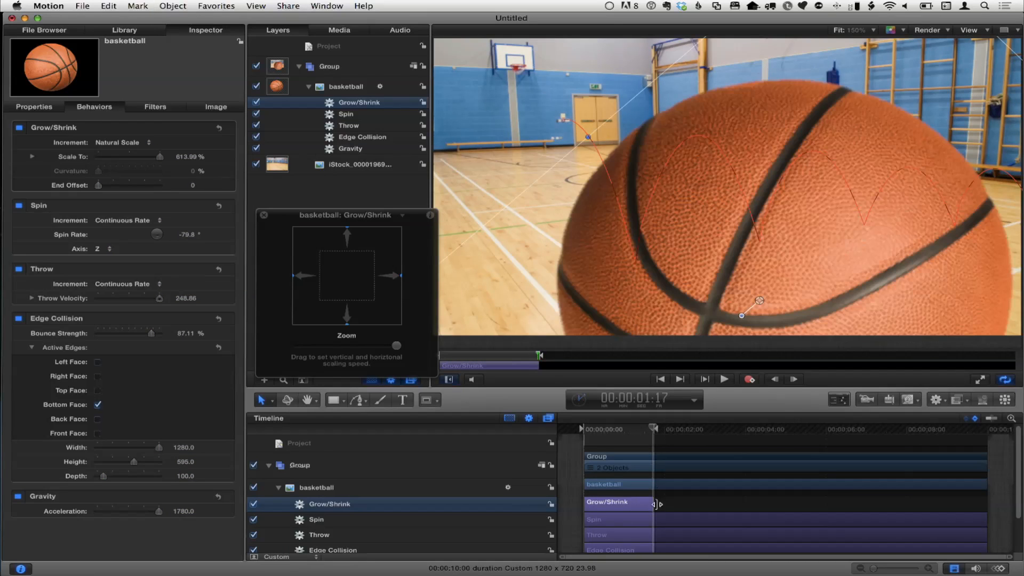
pyautogui.scroll(-1, 641, 508)
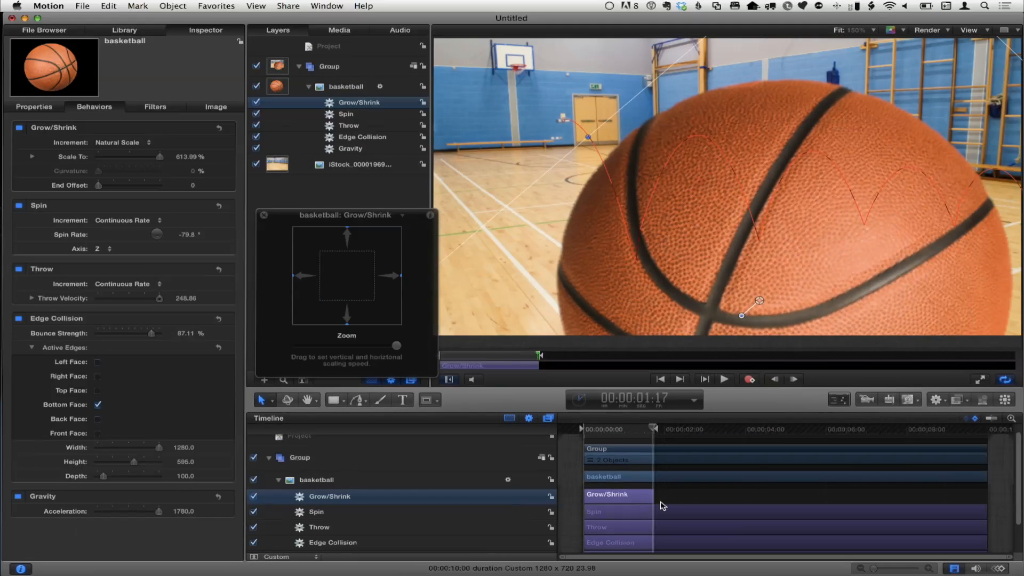
# Step: Set the Grow/Shrink Scale To value to 98.99% and play back the animation
pyautogui.moveTo(187, 160); pyautogui.dragTo(141, 160)
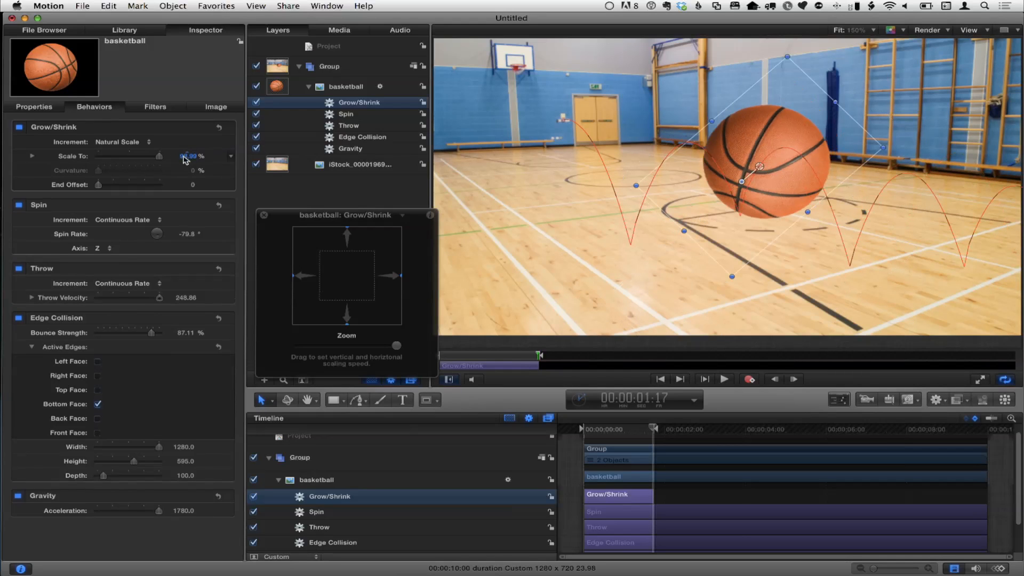
pyautogui.press('space')
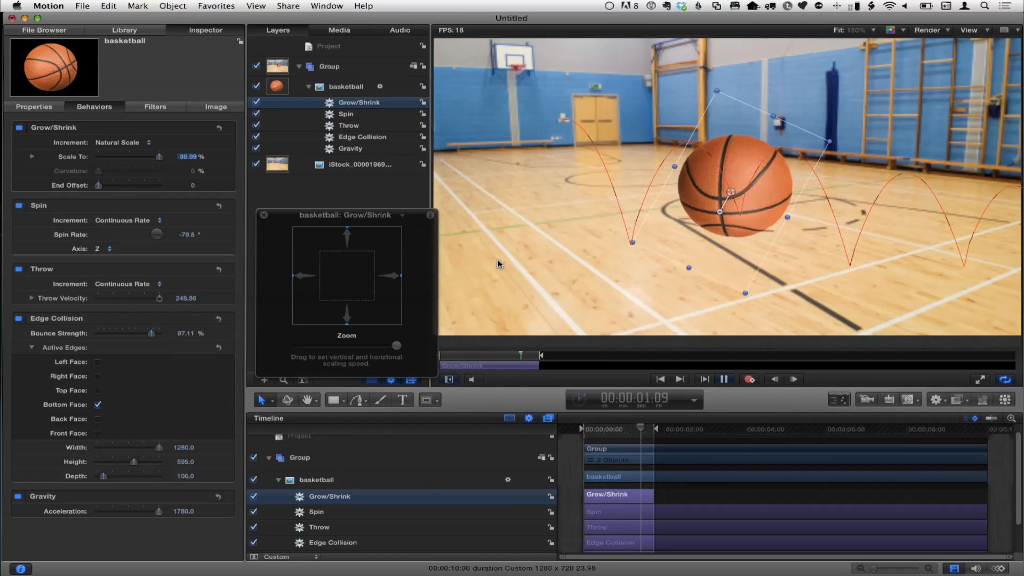
pyautogui.press('space')
# Step: Move the HUD off the canvas edge, extend the play range to about 00:00:03:01 and play from the start
pyautogui.moveTo(314, 214); pyautogui.dragTo(217, 210)
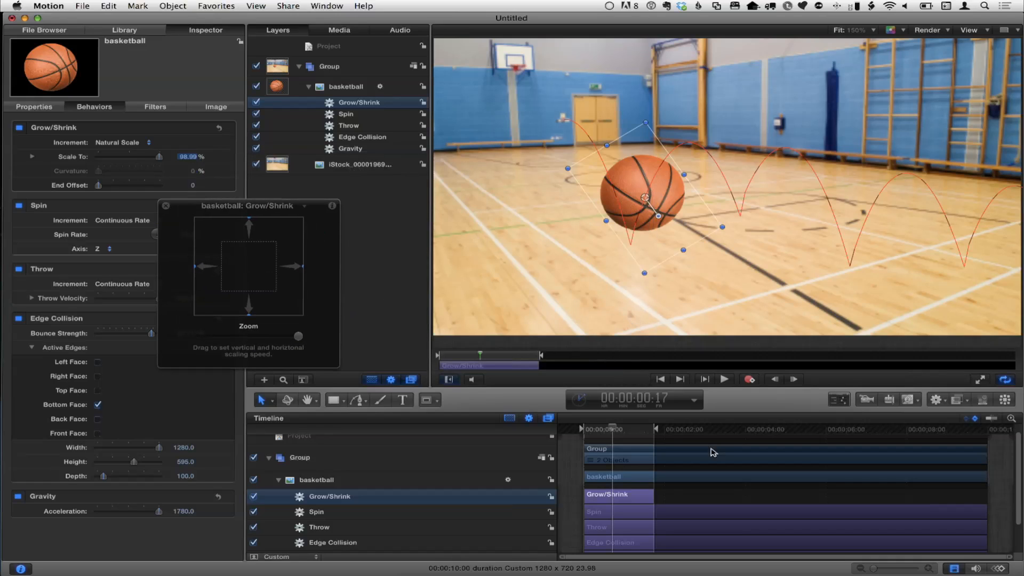
pyautogui.moveTo(658, 431); pyautogui.dragTo(710, 433)
pyautogui.moveTo(611, 429); pyautogui.dragTo(582, 430)
pyautogui.press('space')
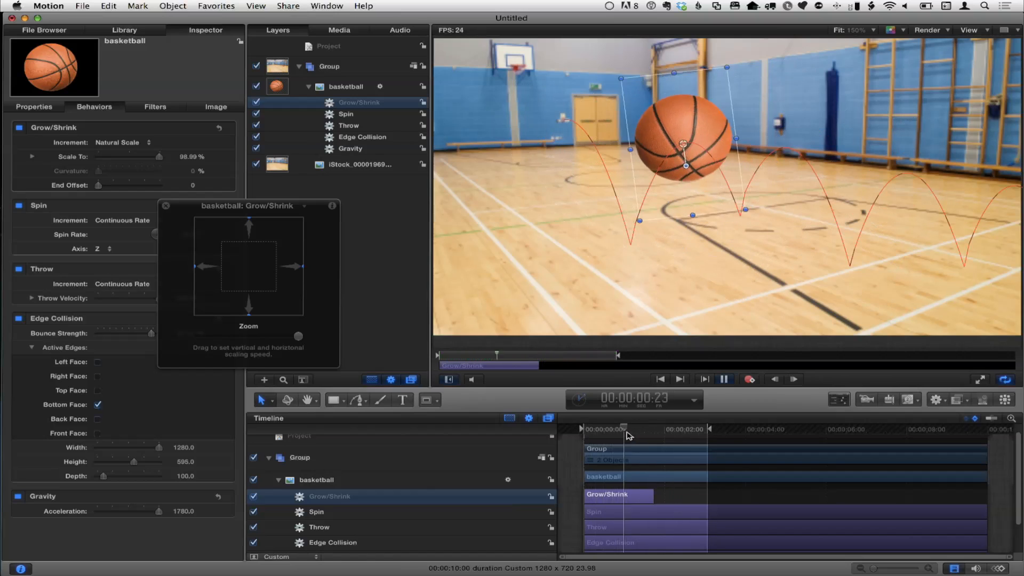
# Step: Extend the Grow/Shrink behavior to end at 00:00:03:01 and move its HUD clear of the Inspector
pyautogui.press('space')
pyautogui.moveTo(641, 428); pyautogui.dragTo(649, 428)
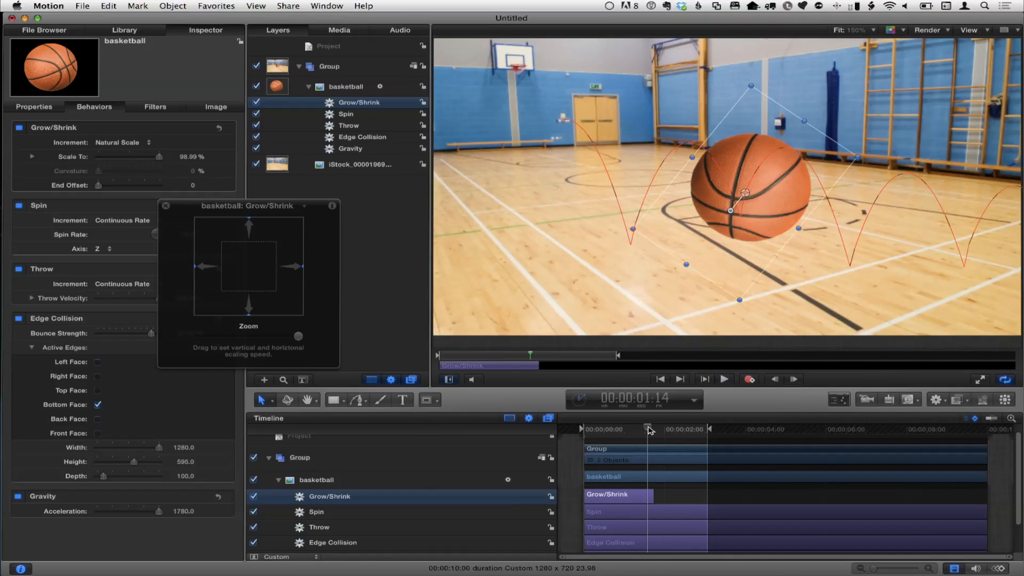
pyautogui.moveTo(650, 430)
pyautogui.mouseDown()
pyautogui.moveTo(588, 429)
pyautogui.moveTo(651, 429)
pyautogui.mouseUp()
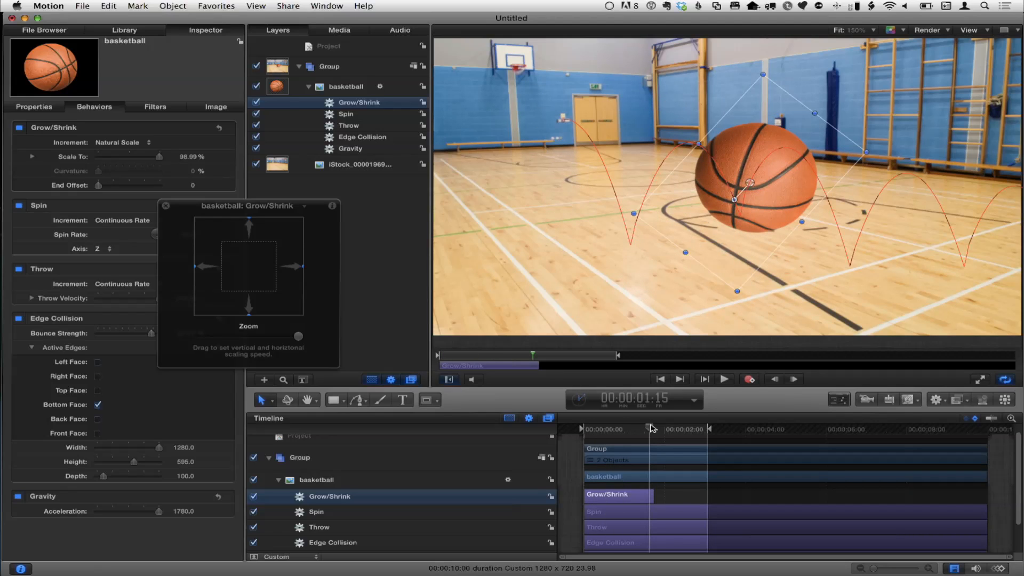
pyautogui.moveTo(652, 495); pyautogui.dragTo(708, 496)
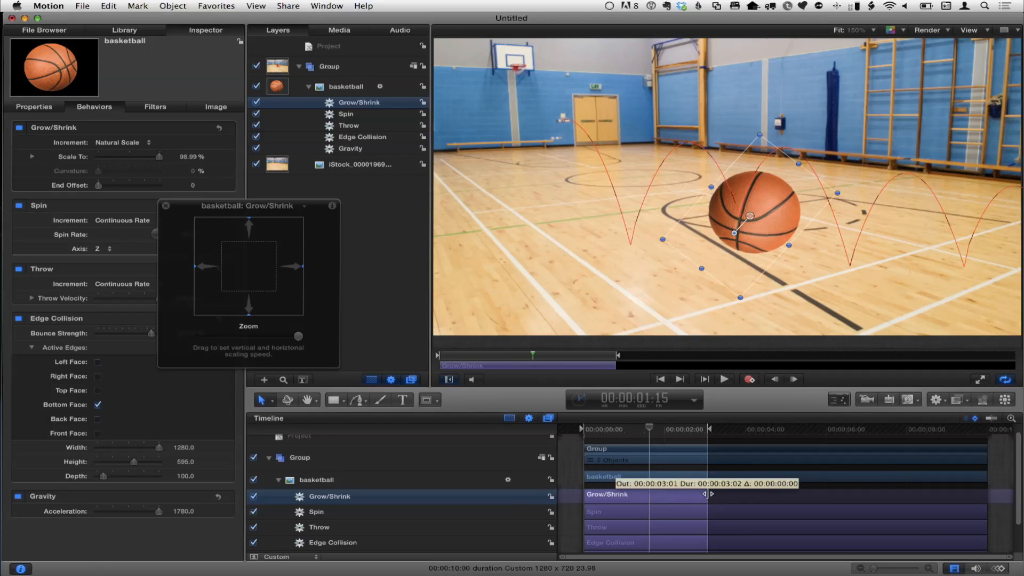
pyautogui.moveTo(650, 430)
pyautogui.mouseDown()
pyautogui.moveTo(590, 430)
pyautogui.moveTo(648, 430)
pyautogui.moveTo(623, 435)
pyautogui.moveTo(633, 435)
pyautogui.mouseUp()
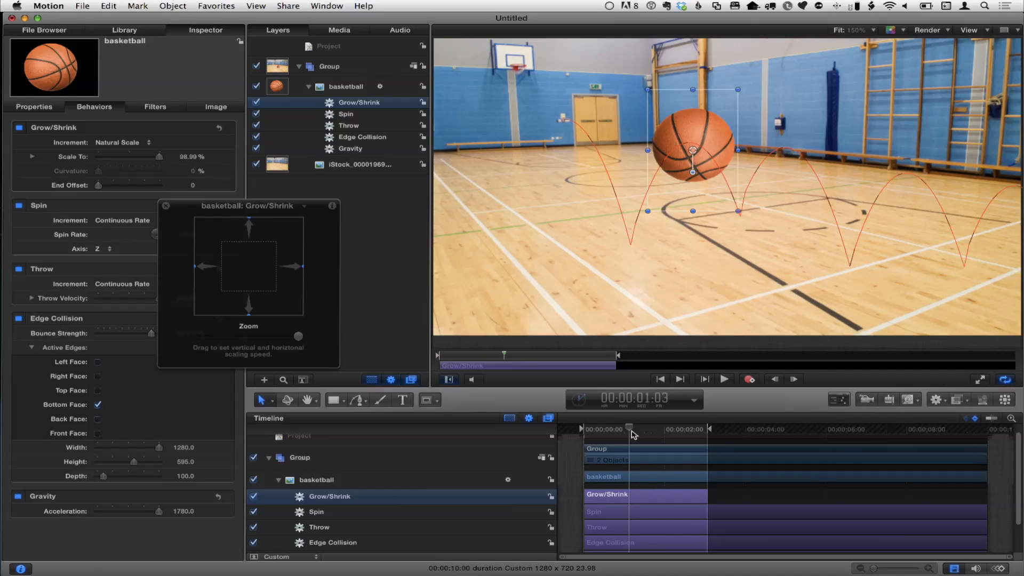
pyautogui.moveTo(181, 207); pyautogui.dragTo(468, 244)
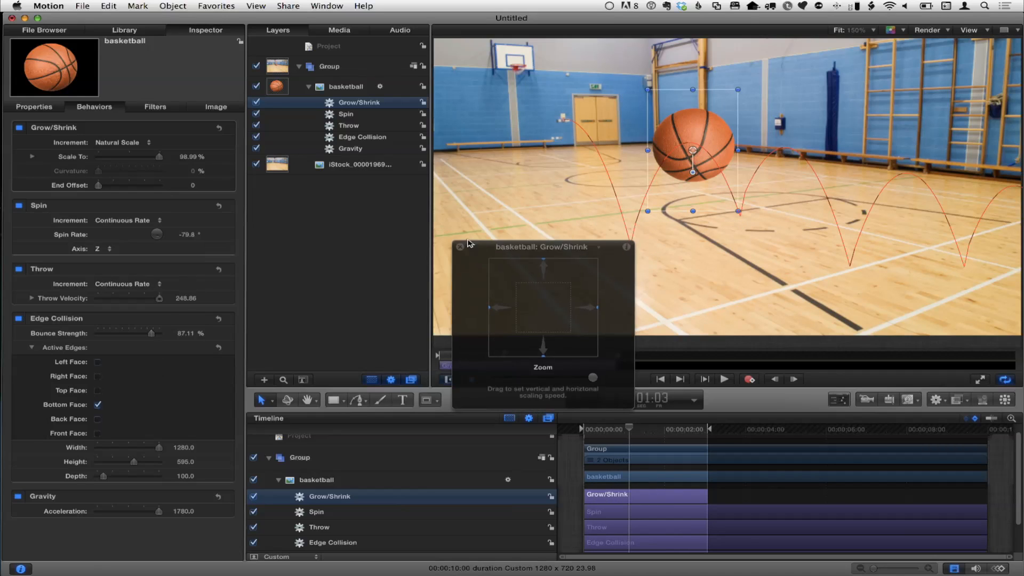
# Step: Add the Drag simulation behavior from the Library to the basketball layer
pyautogui.click(142, 34)
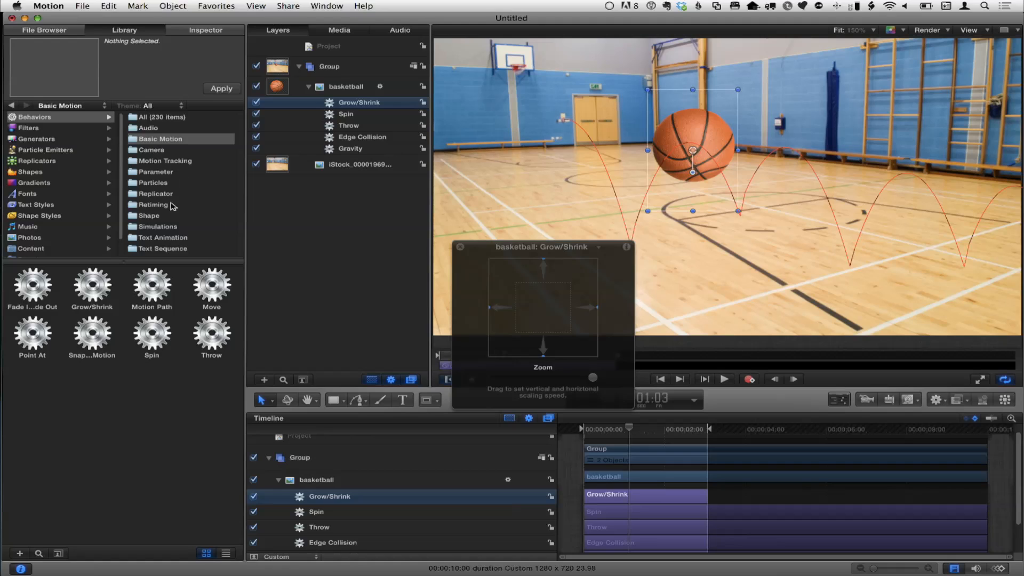
pyautogui.click(169, 226)
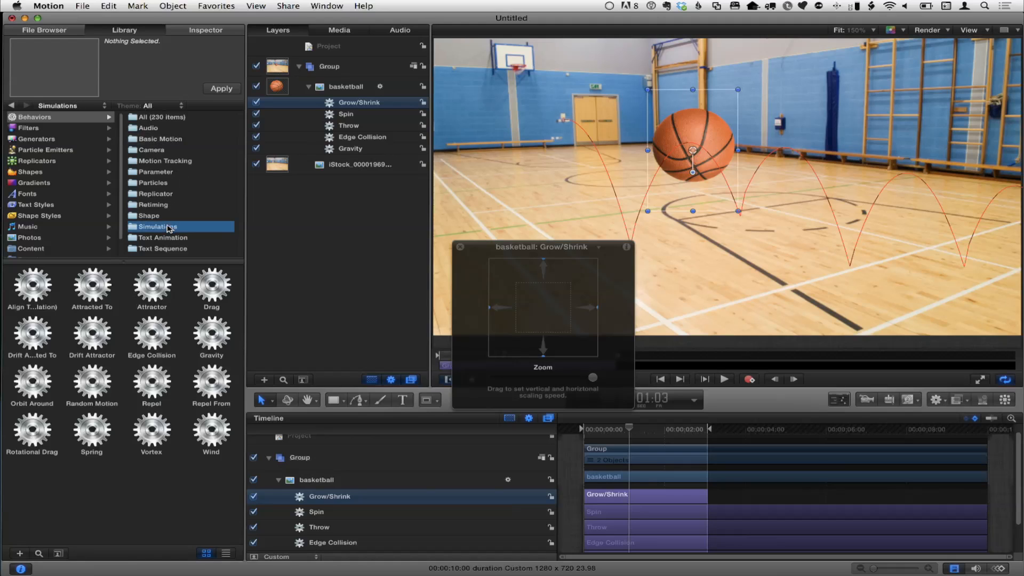
pyautogui.moveTo(340, 63); pyautogui.dragTo(338, 93)
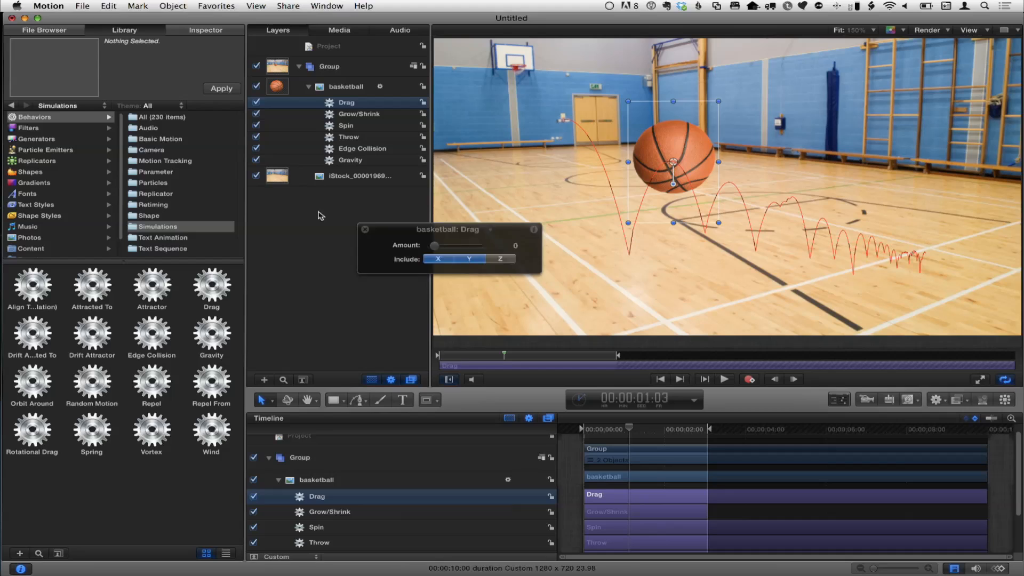
# Step: Trim the Drag behavior so that it starts at 00:00:01:02, move its HUD off the canvas and play the animation
pyautogui.moveTo(624, 430)
pyautogui.mouseDown()
pyautogui.moveTo(611, 429)
pyautogui.moveTo(630, 431)
pyautogui.mouseUp()
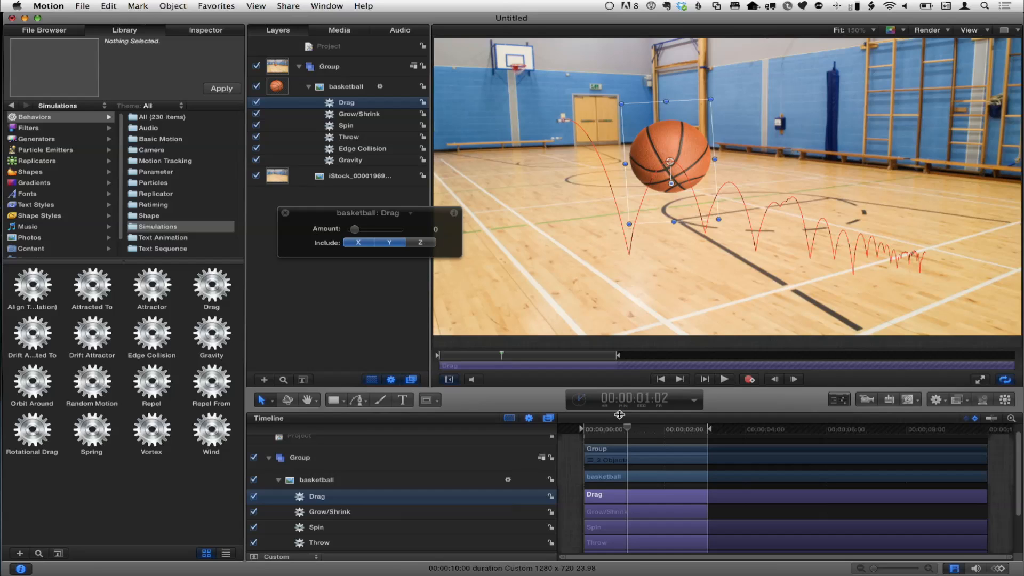
pyautogui.press('i')
pyautogui.moveTo(629, 431)
pyautogui.mouseDown()
pyautogui.moveTo(611, 430)
pyautogui.moveTo(634, 431)
pyautogui.mouseUp()
pyautogui.press('space')
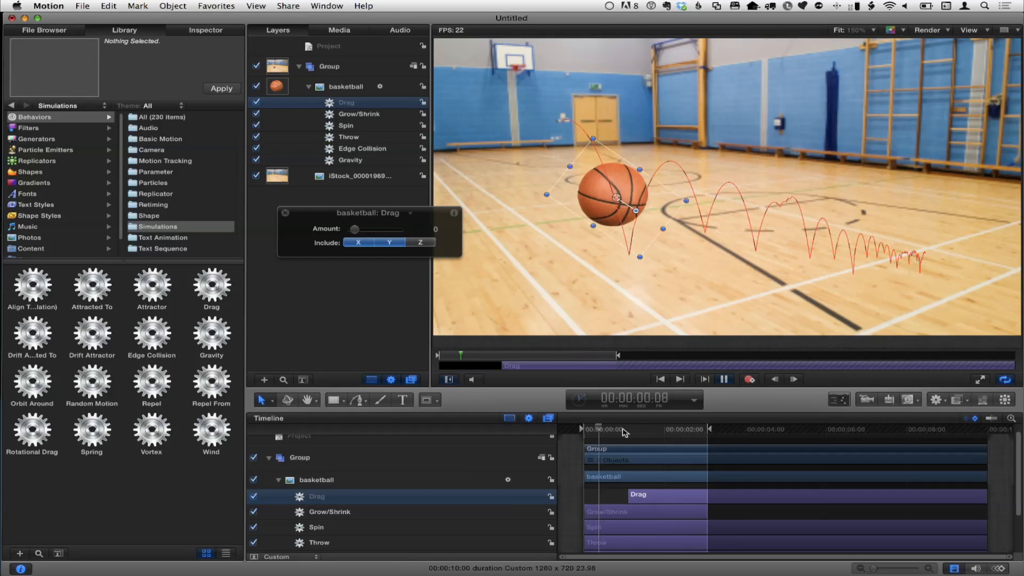
# Step: Test the Drag behavior at an Amount of 5 by playing from the start, and raise the Amount to 27
pyautogui.click(630, 431)
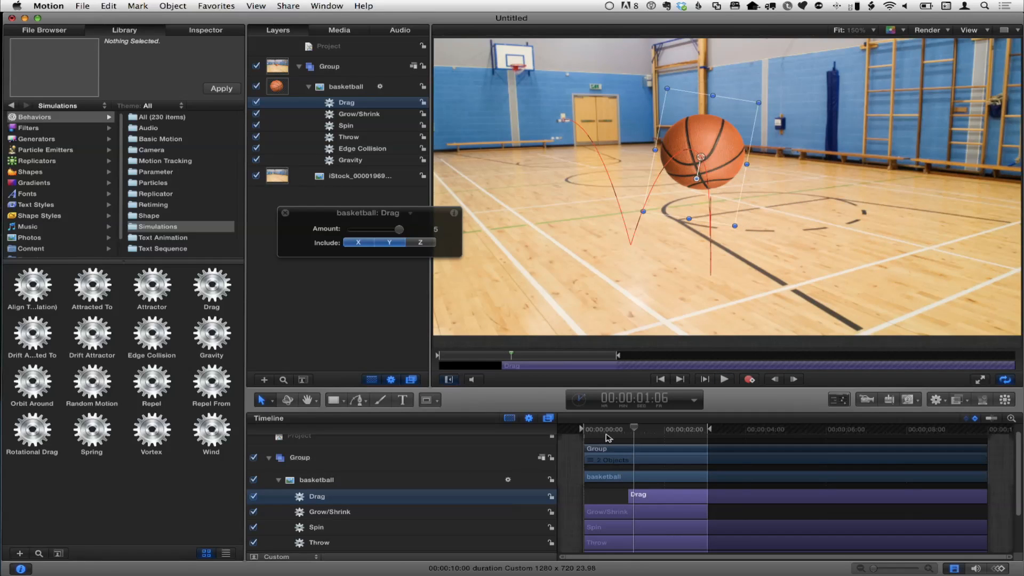
pyautogui.click(587, 433)
pyautogui.press('space')
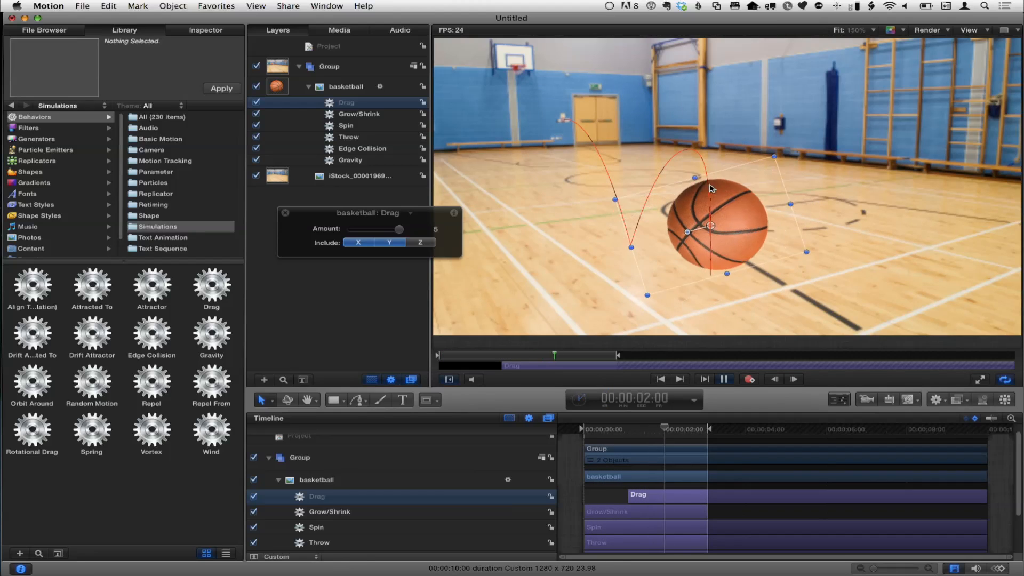
pyautogui.click(197, 32)
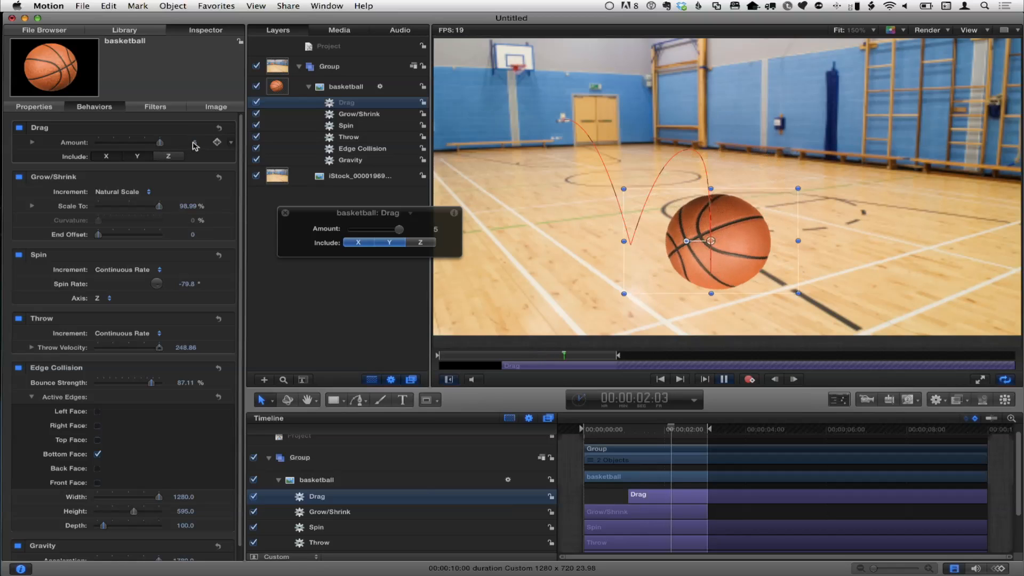
pyautogui.moveTo(194, 144); pyautogui.dragTo(194, 134)
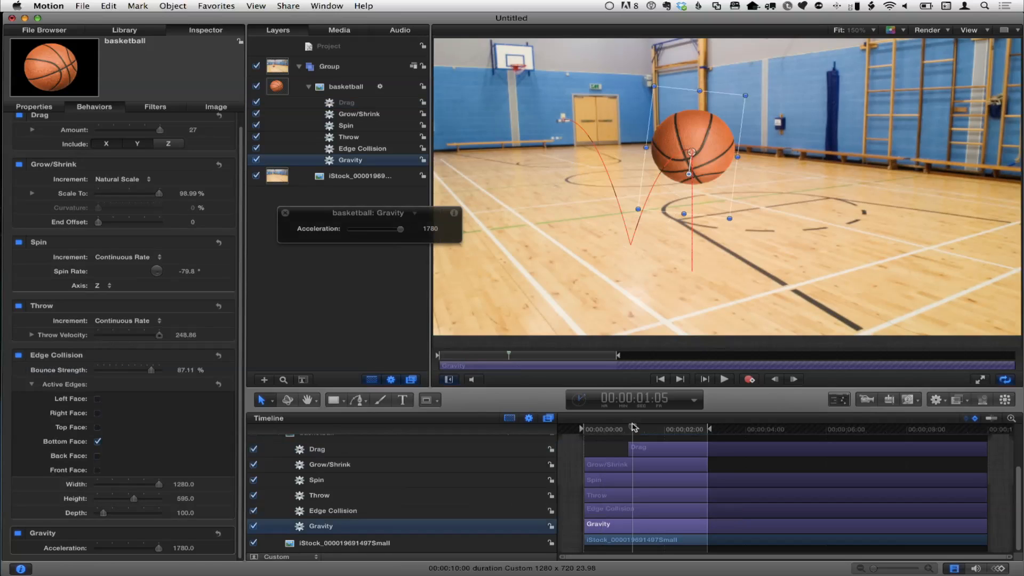
# Step: Trim the Gravity behavior so that it ends at 00:00:01:04 and play the animation from the start
pyautogui.moveTo(634, 427); pyautogui.dragTo(632, 428)
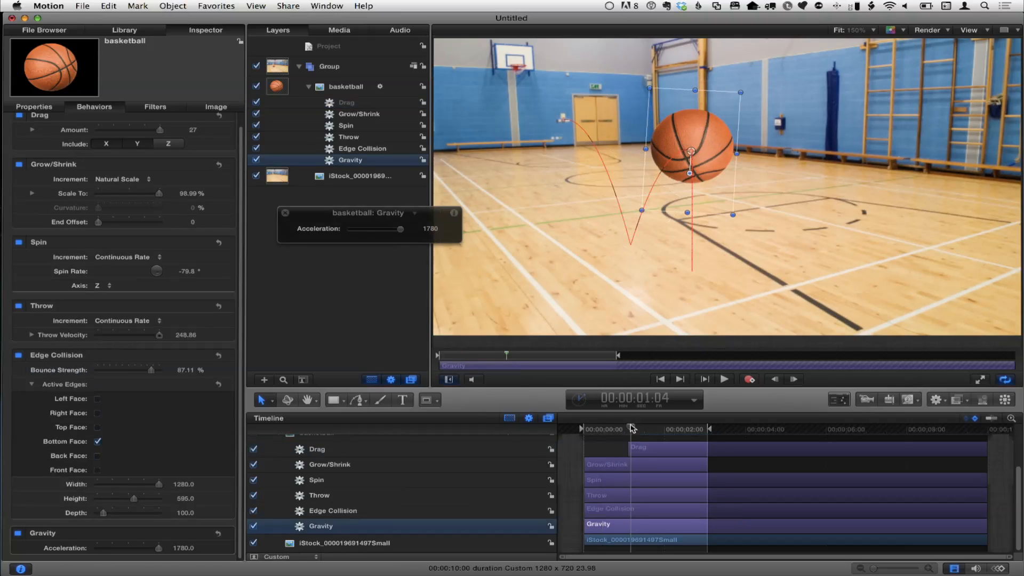
pyautogui.press('o')
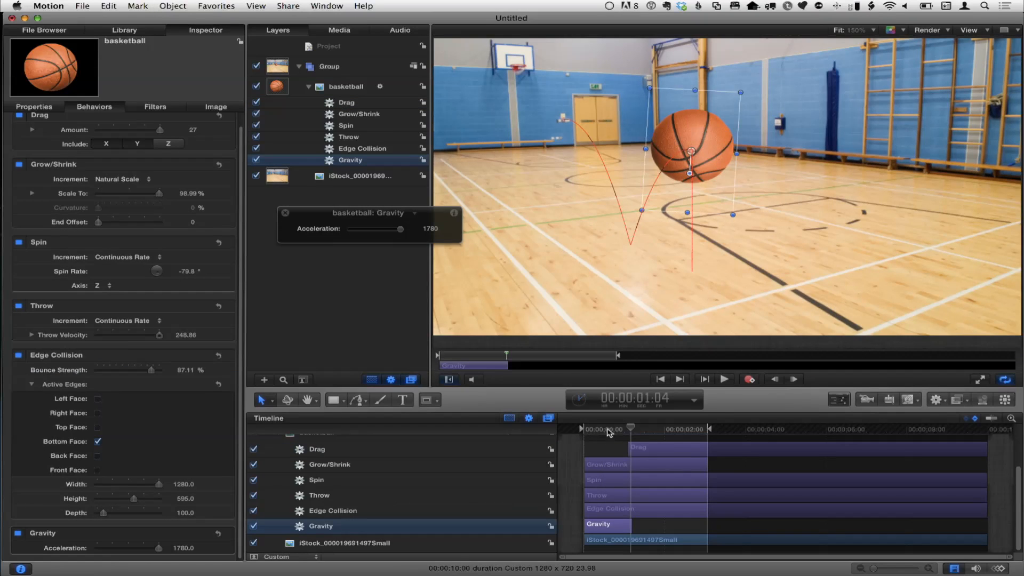
pyautogui.moveTo(609, 429); pyautogui.dragTo(581, 431)
pyautogui.press('space')
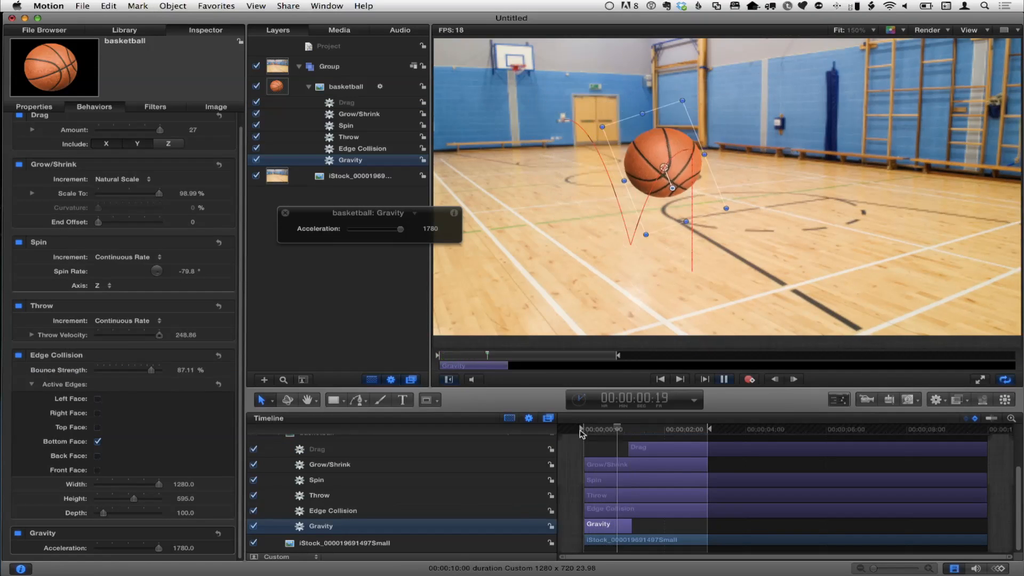
# Step: Trim the Grow/Shrink behavior so that it ends at 00:00:01:02 and play back the animation
pyautogui.click(627, 429)
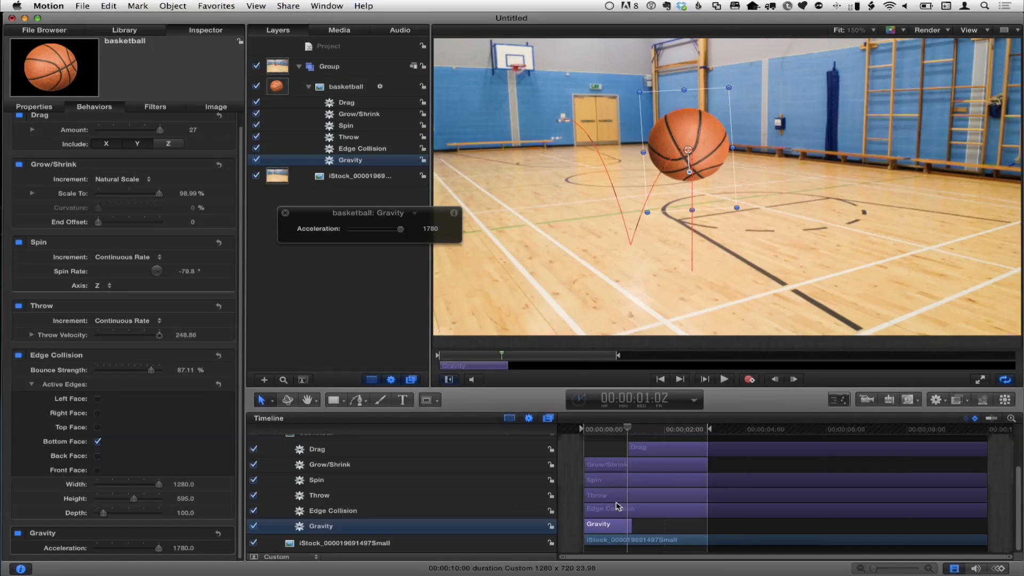
pyautogui.click(622, 469)
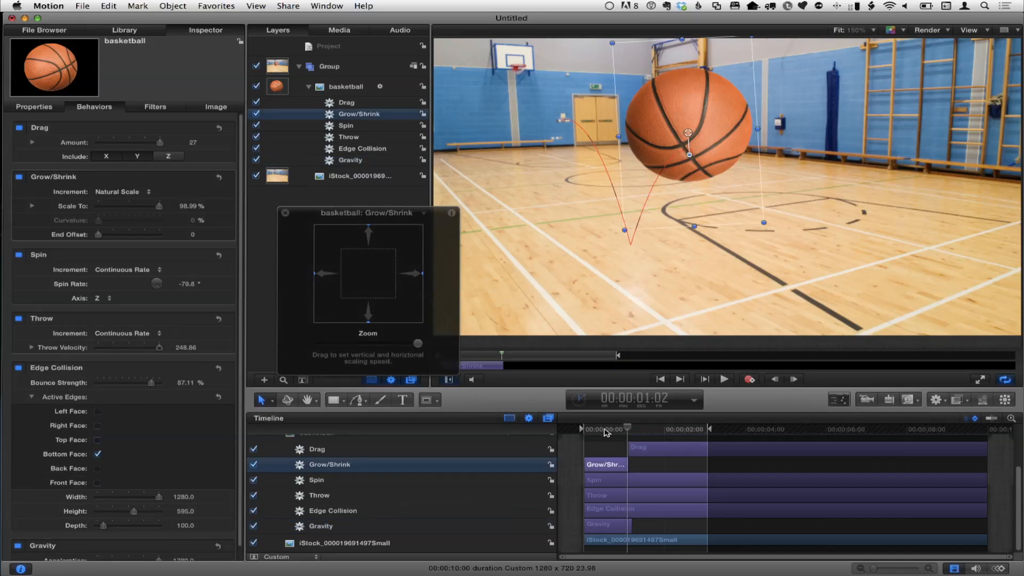
pyautogui.press('space')
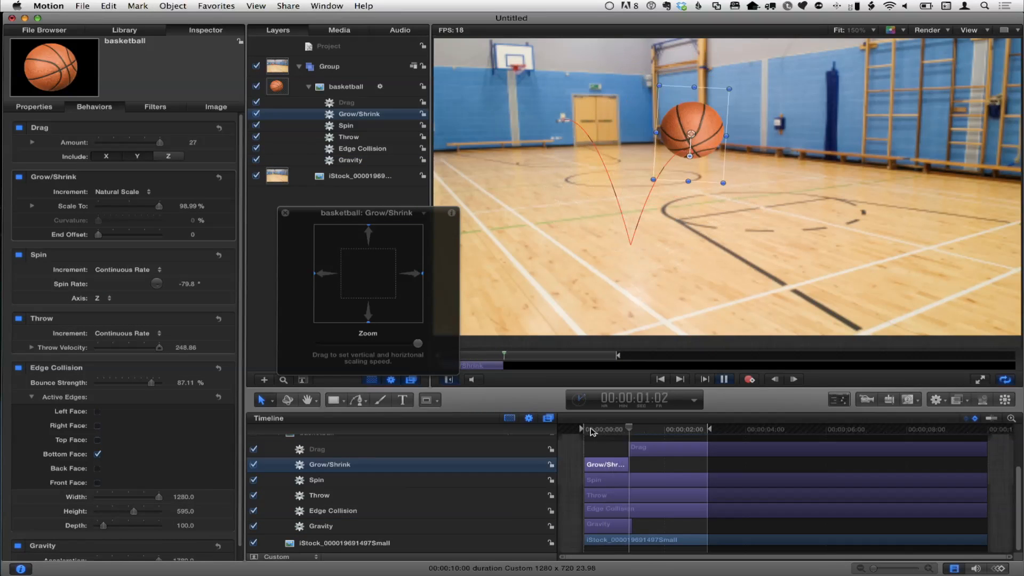
pyautogui.press('space')
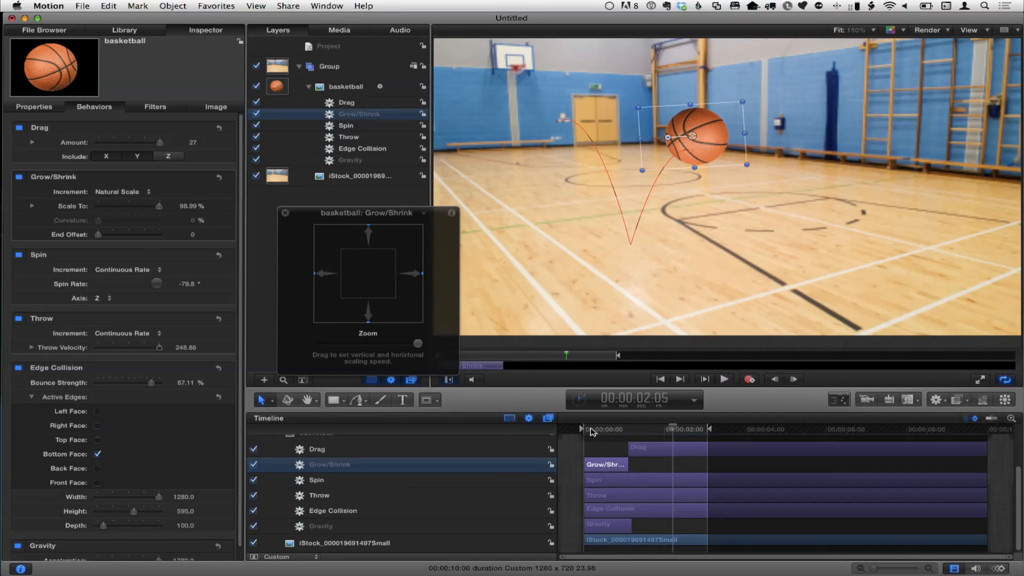